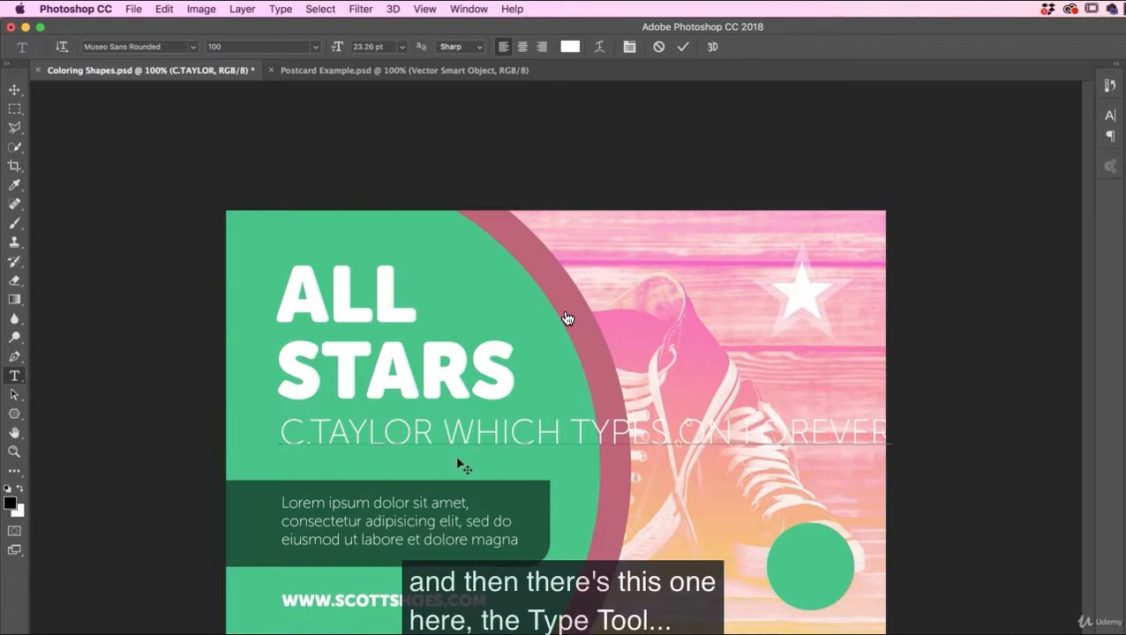
Step: Commit the C.TAYLOR text line and resize the text box holding the lorem ipsum paragraph
left_click(14, 89)
left_click(14, 375)
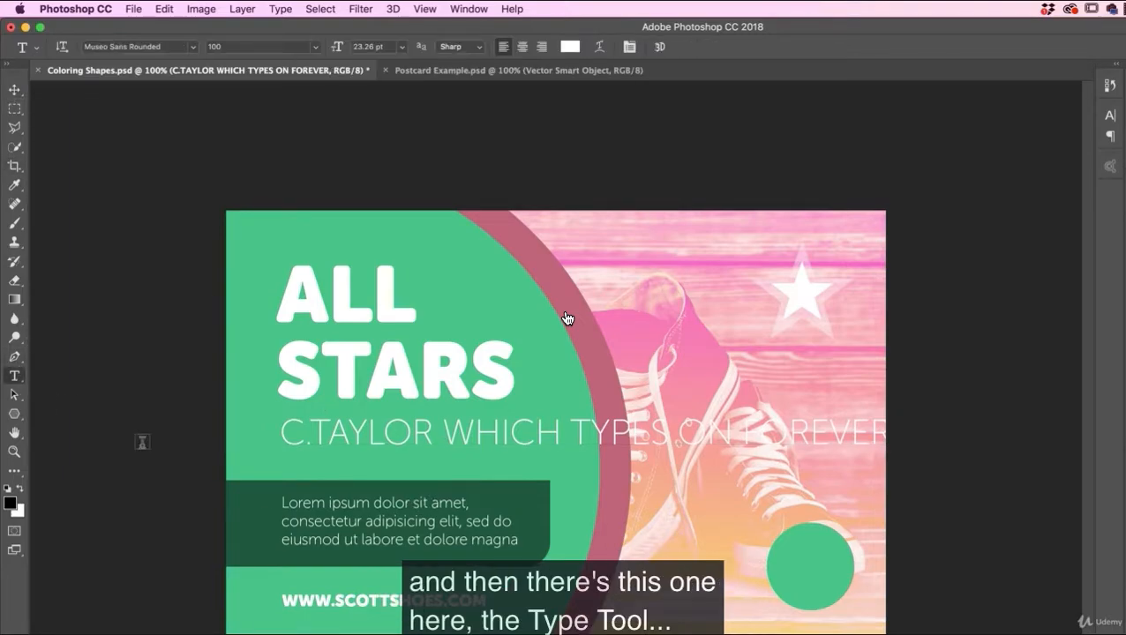
left_click(352, 522)
left_click_drag(527, 531, 592, 599)
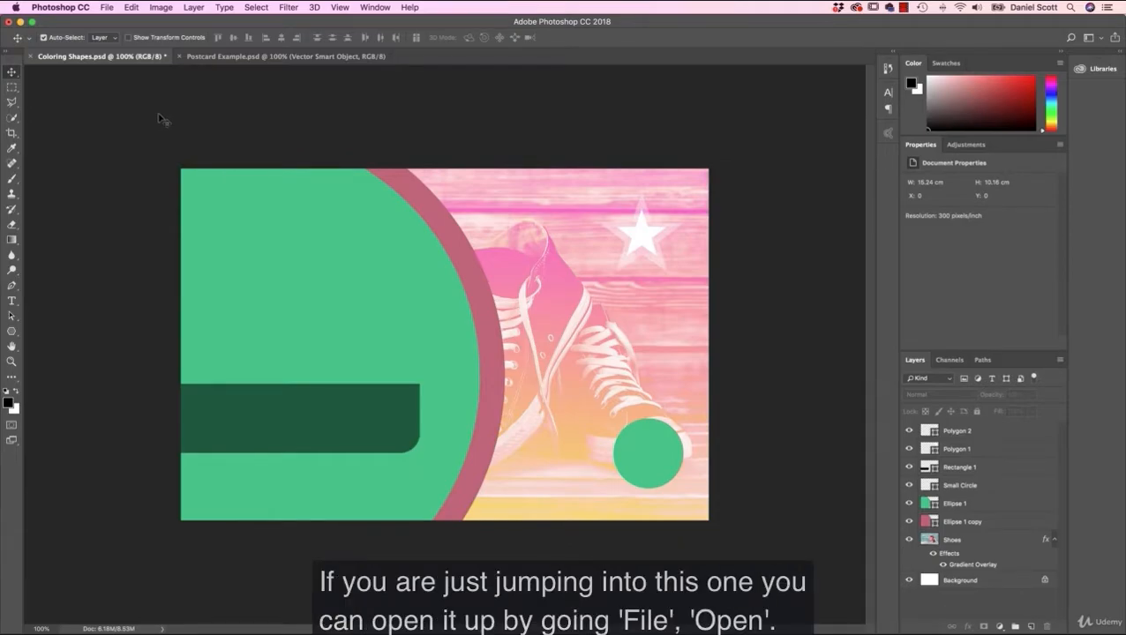
left_click(107, 7)
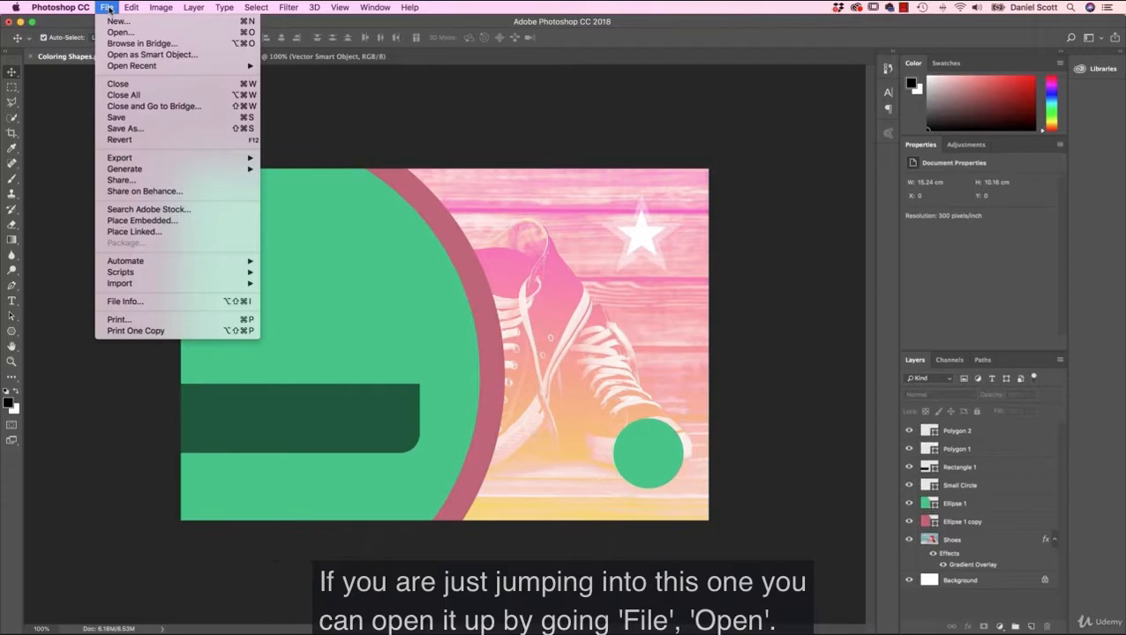
left_click(120, 32)
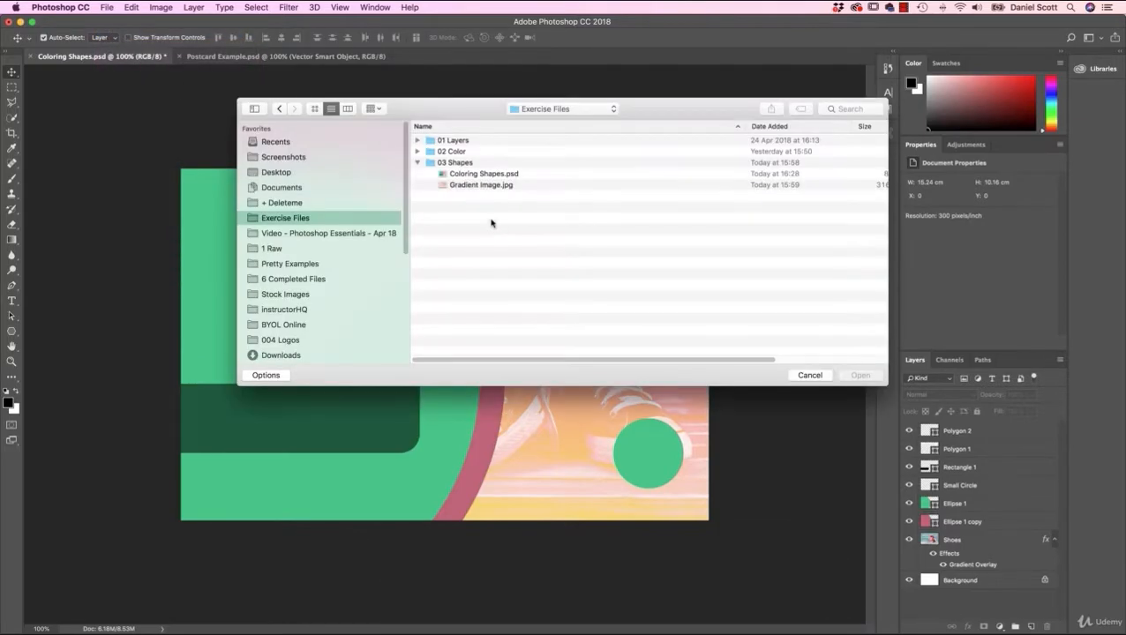
left_click(449, 164)
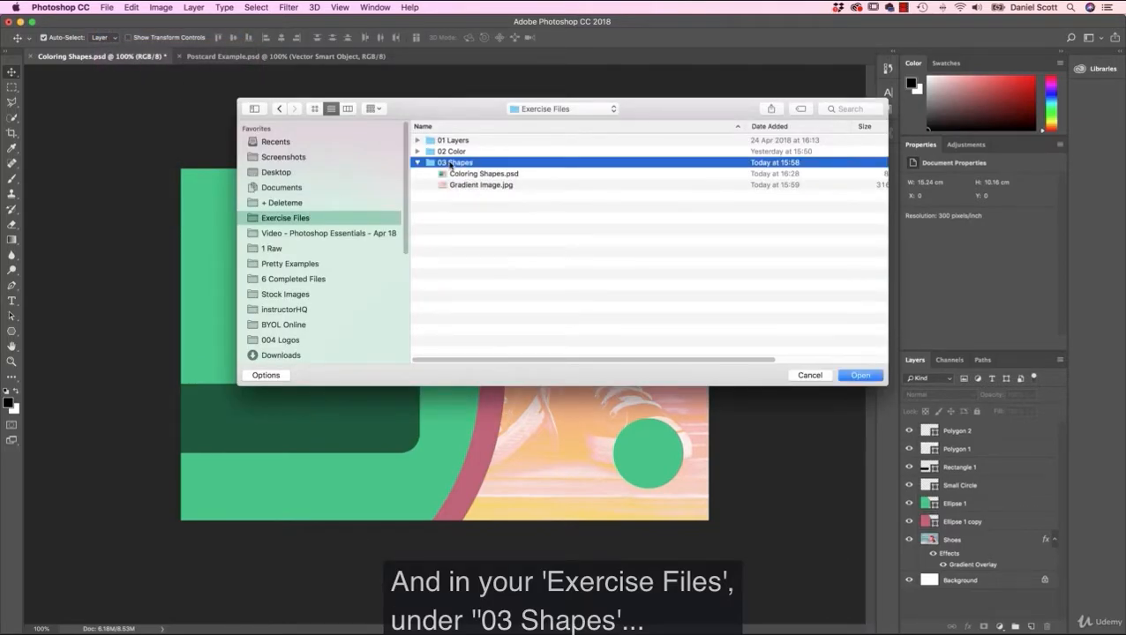
left_click(466, 175)
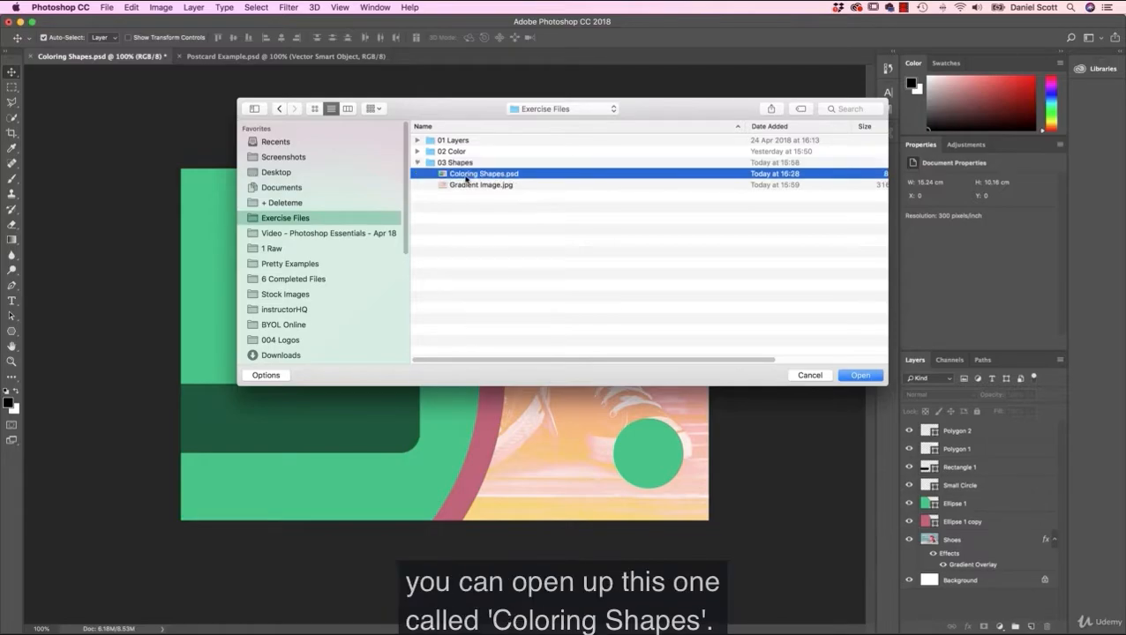
left_click(812, 375)
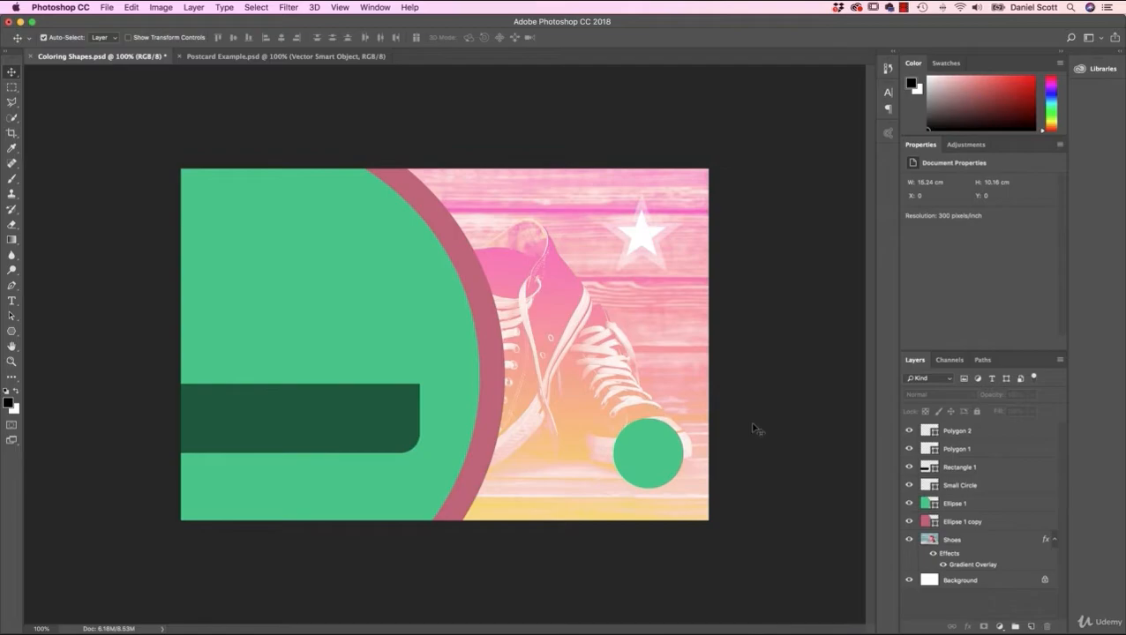
Step: Activate the Type tool and make sure no layer is selected, deselecting the Ellipse 1 layer
left_click(12, 302)
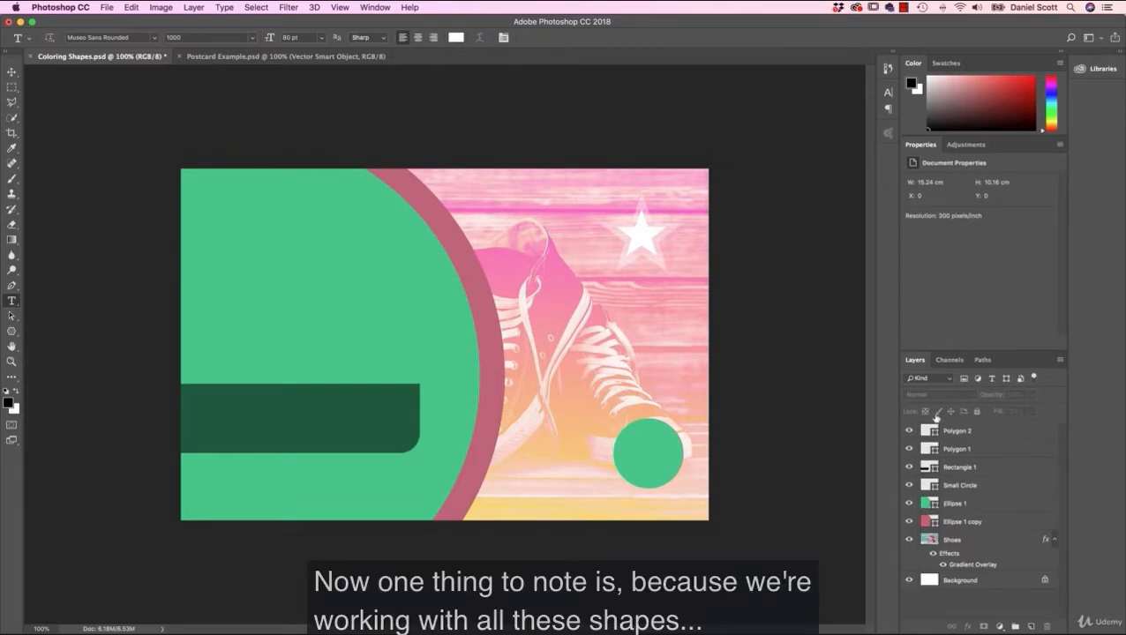
left_click(962, 503)
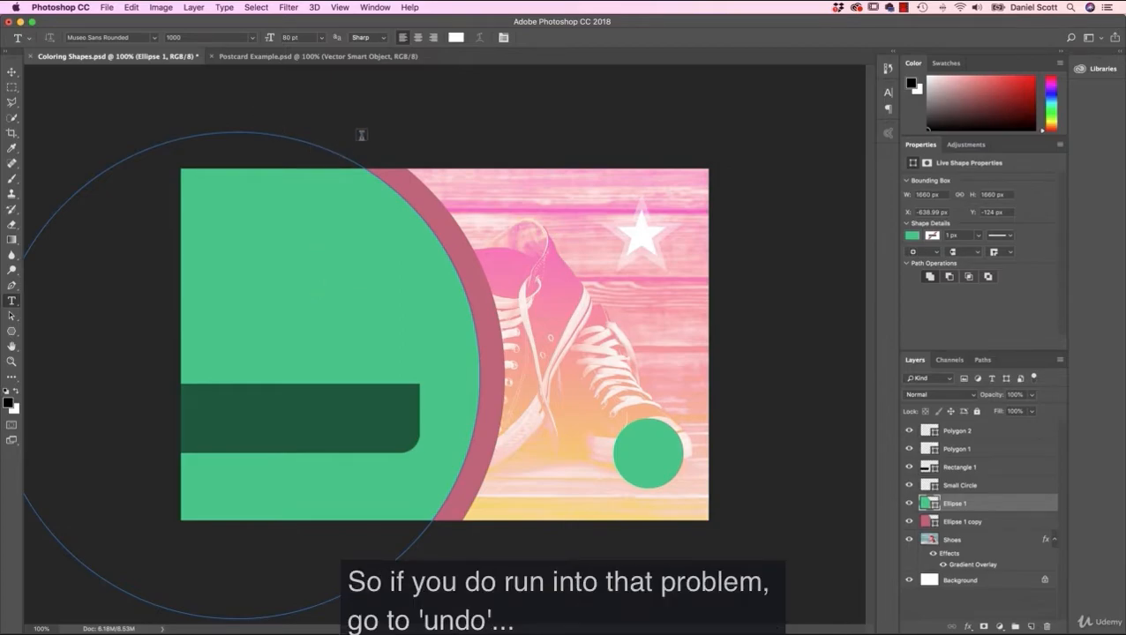
left_click(256, 9)
left_click(263, 81)
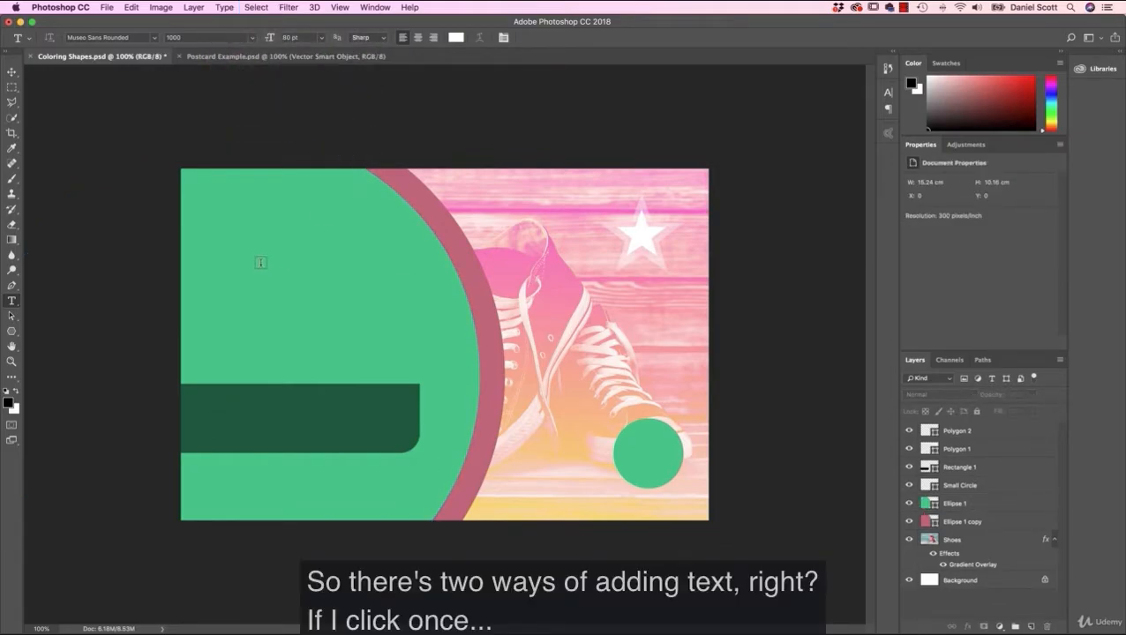
Step: Add a point text line reading ALL STARS on the upper part of the large green circle
left_click(262, 262)
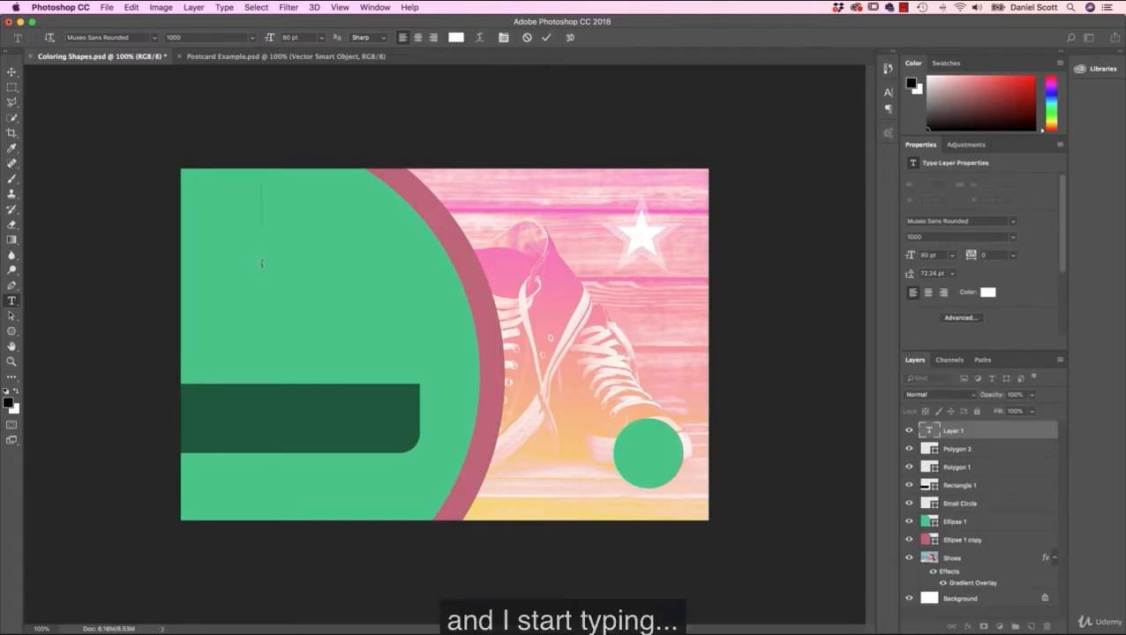
type("ALL")
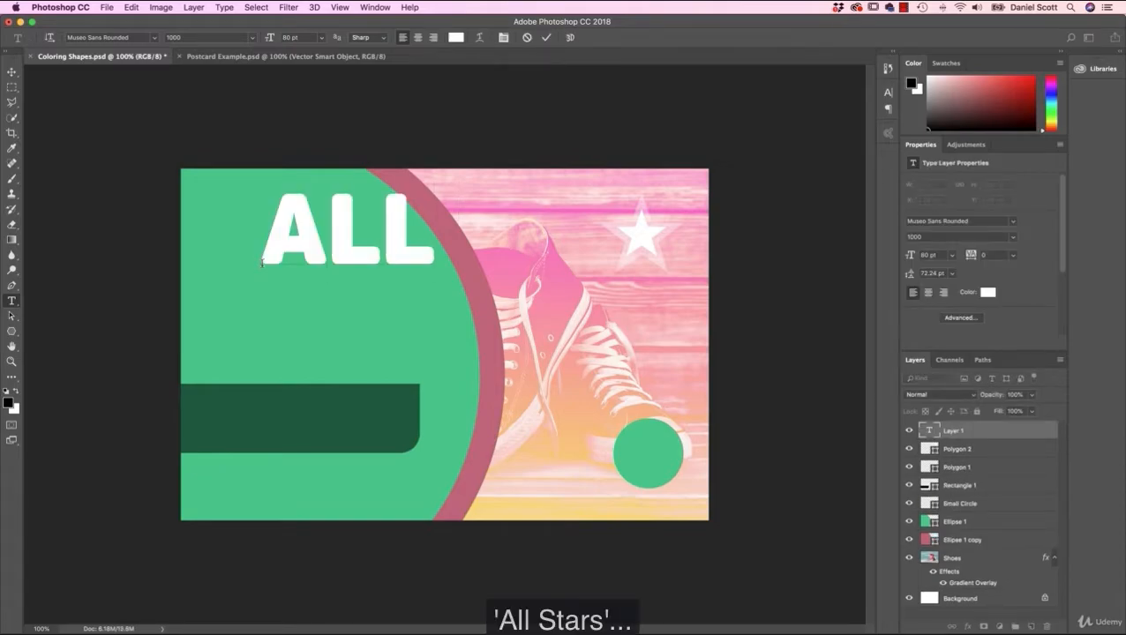
type(" STARS")
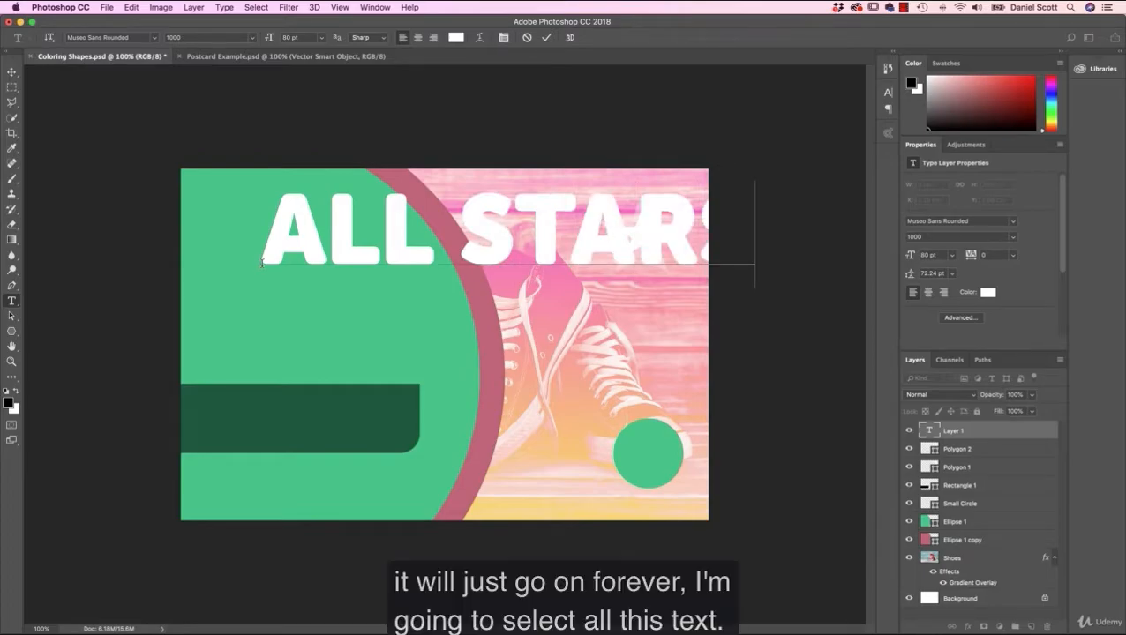
Step: Set the font size of the whole ALL STARS text to 20 pt
left_click_drag(262, 234, 785, 255)
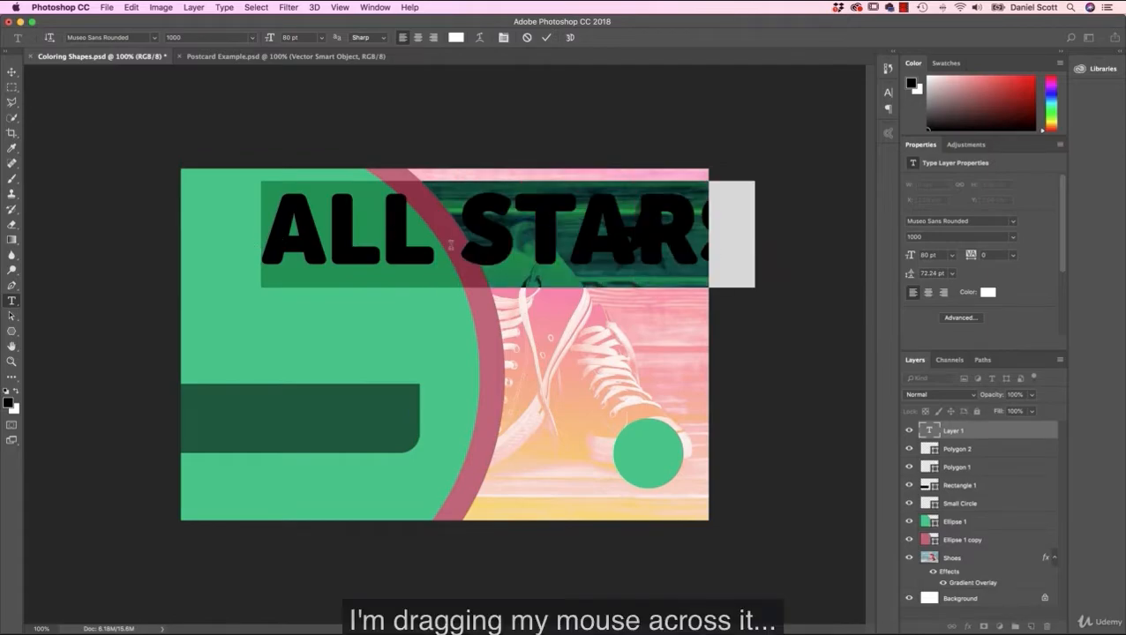
left_click(927, 255)
type("20")
key("Return")
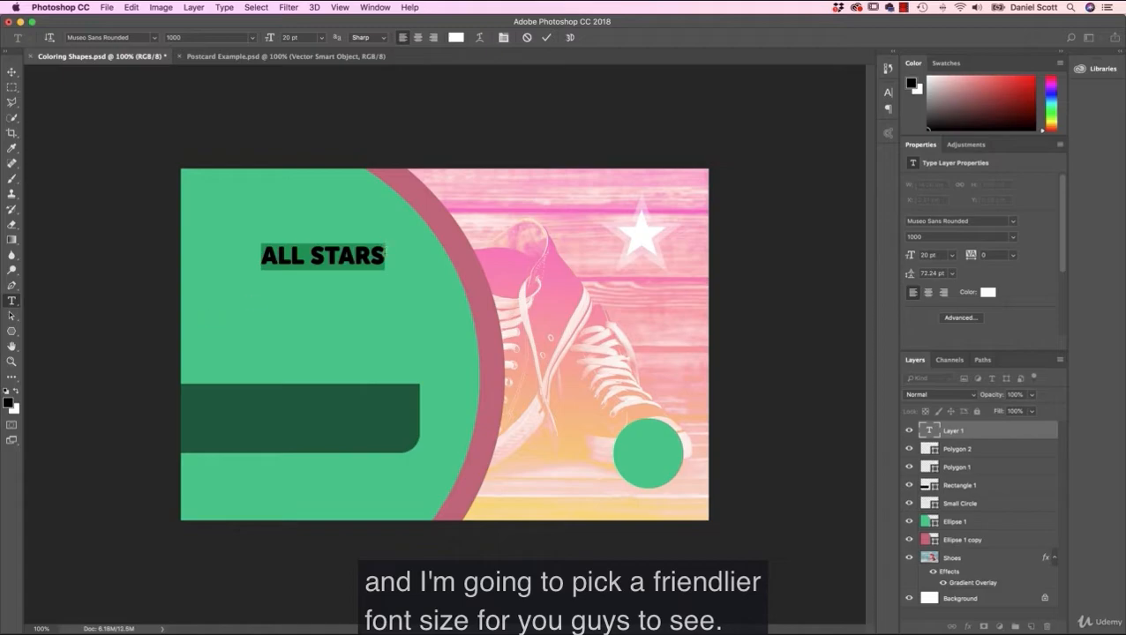
Step: Try extending the ALL STARS line with random filler characters, and delete the filler again
left_click(385, 254)
type("LKASJFD;LSKJA F;LKJSFL")
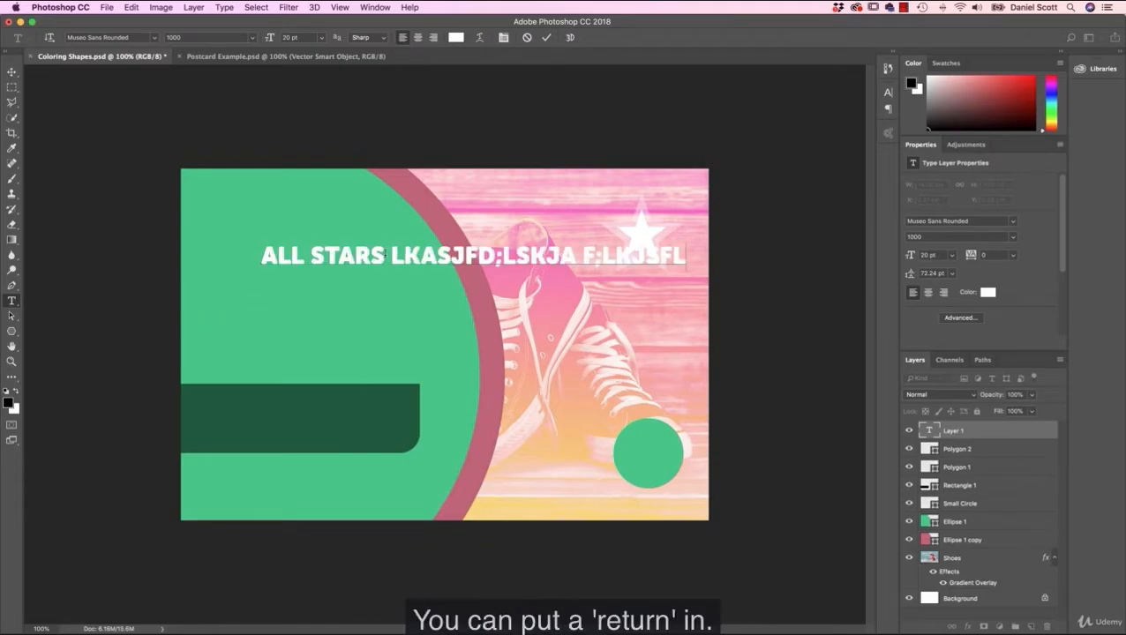
left_click_drag(389, 254, 716, 263)
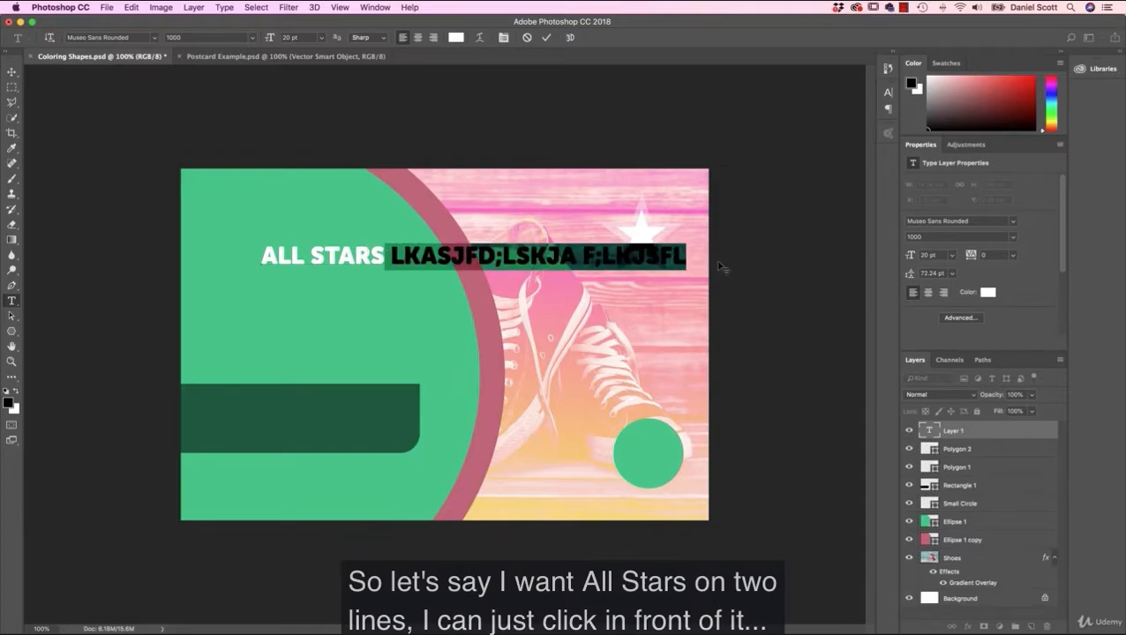
key("BackSpace")
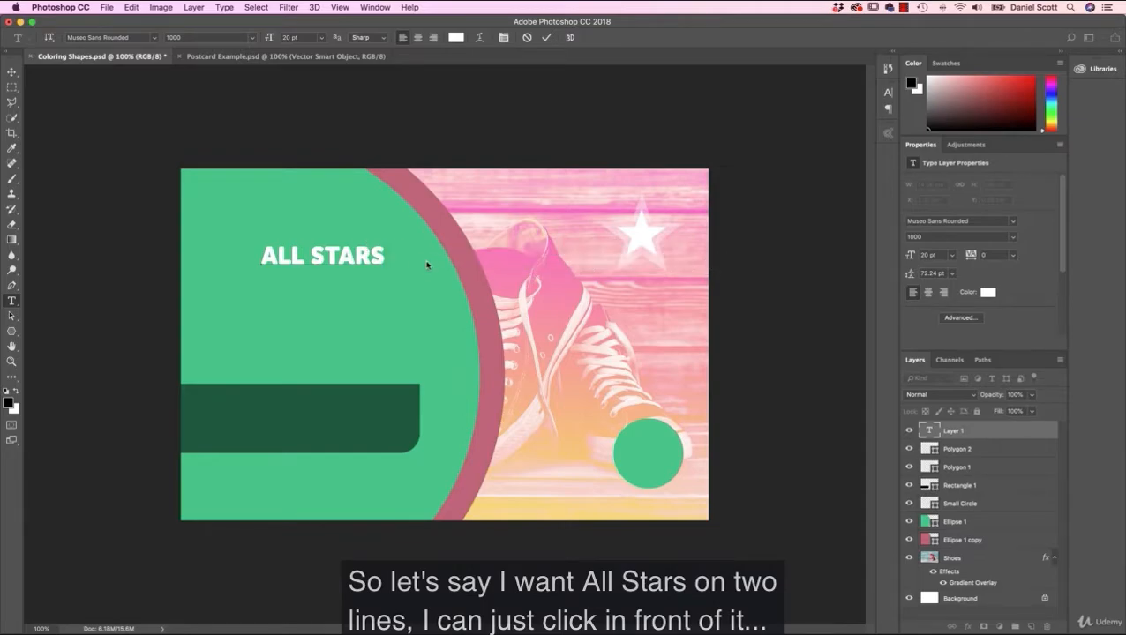
Step: Break ALL STARS onto two lines before STARS, set its leading to Auto, and commit the text
left_click(316, 255)
key("Return")
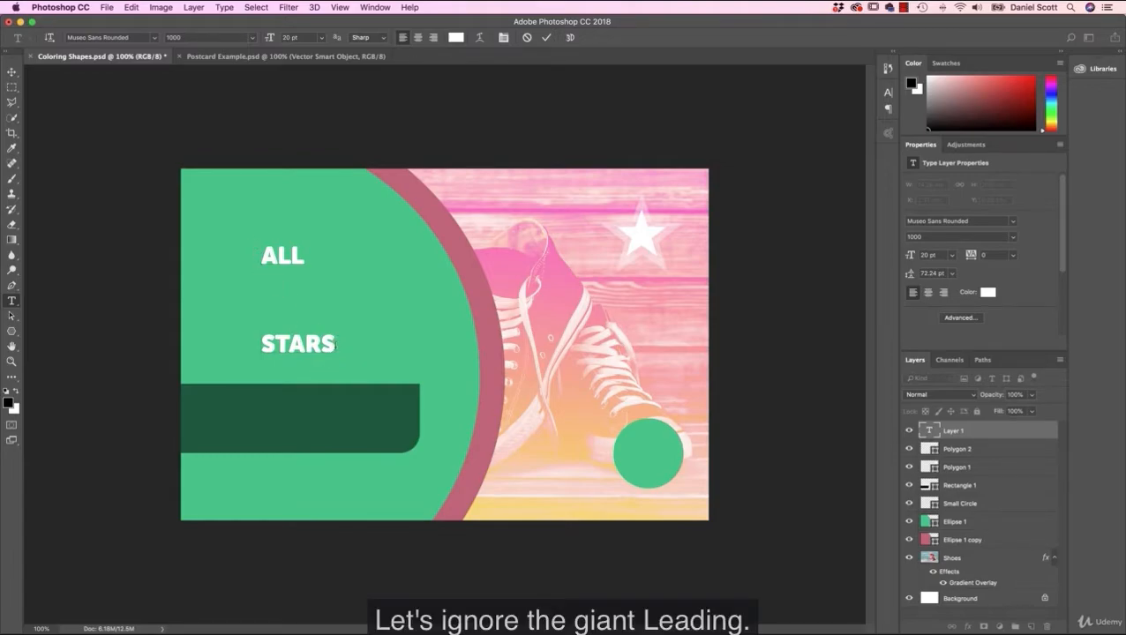
left_click_drag(263, 255, 359, 357)
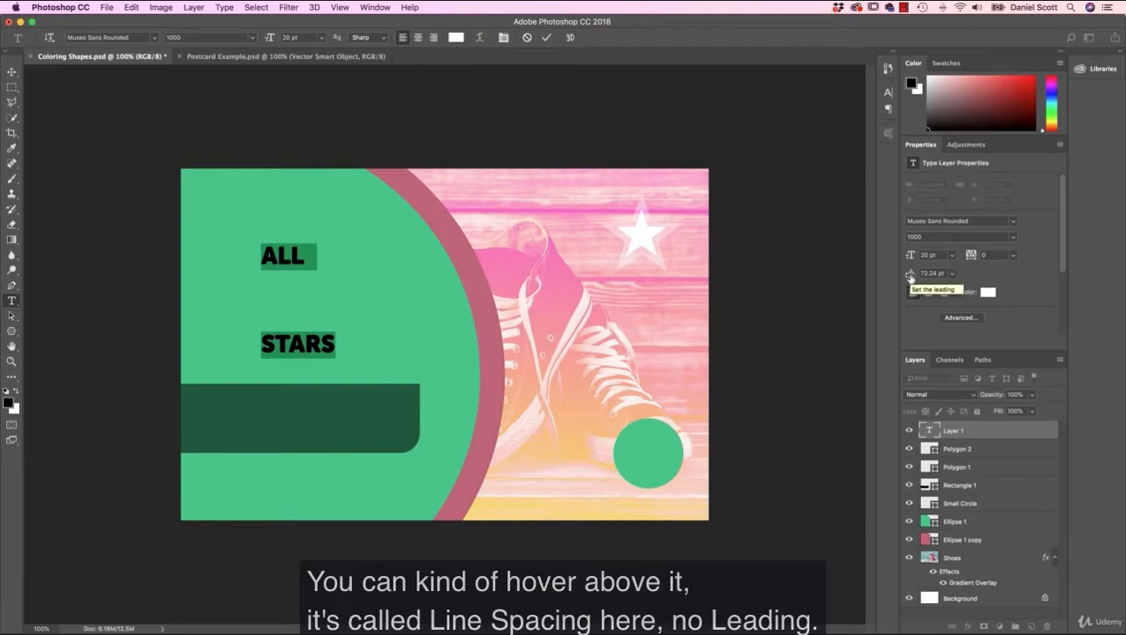
left_click(951, 274)
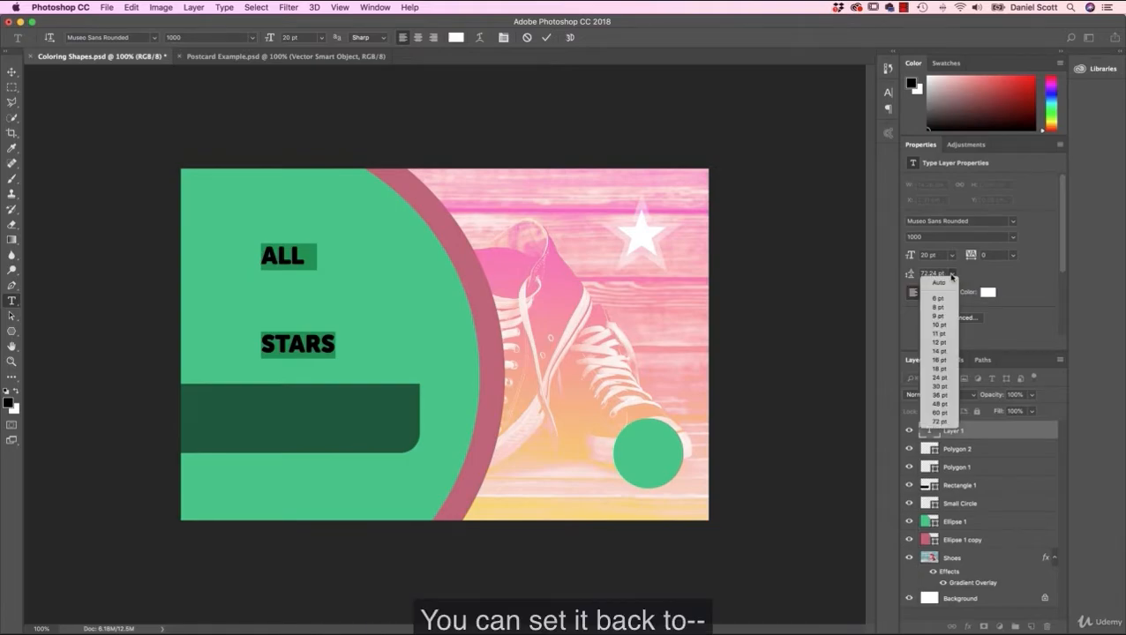
left_click(936, 283)
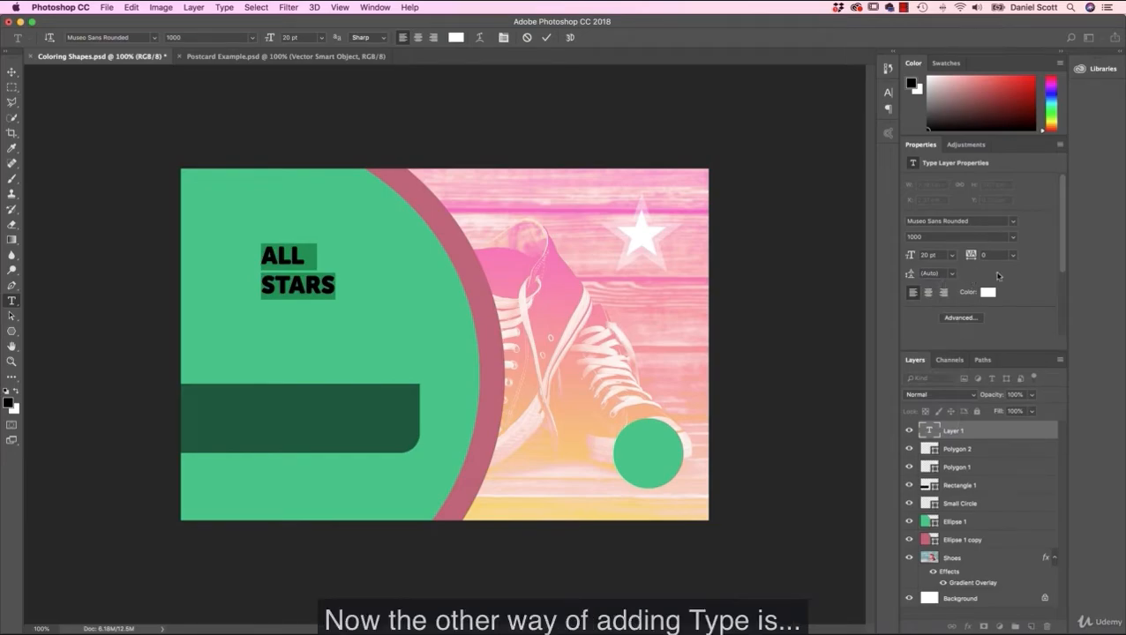
left_click(11, 72)
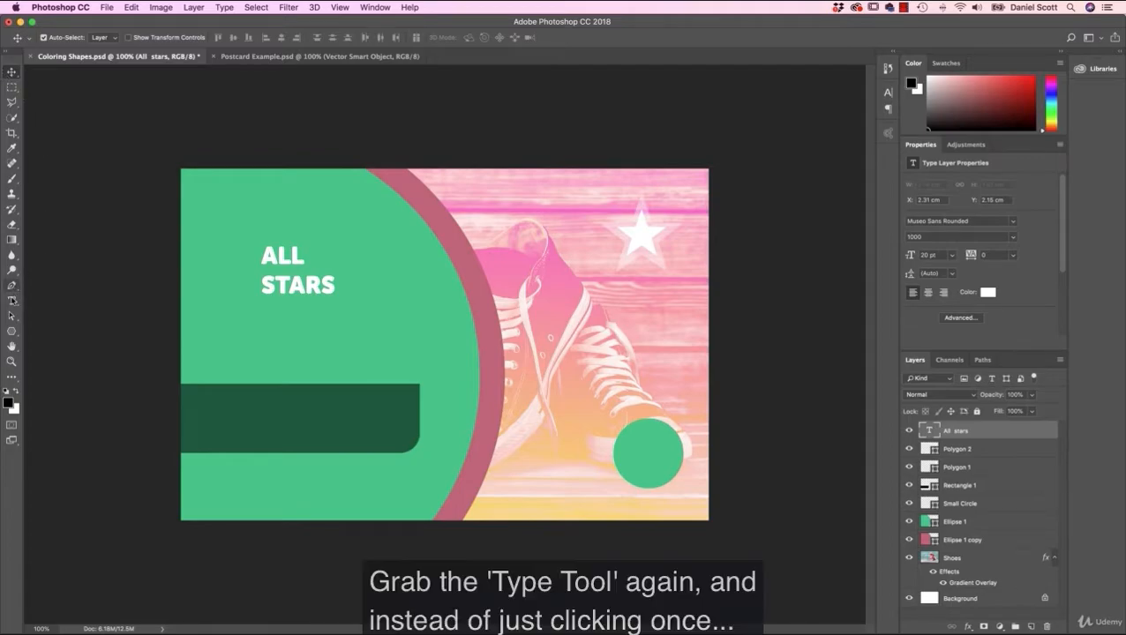
Step: Draw a paragraph text box about 5.65 by 1.47 cm on the dark green rectangle and fill it with WHEN ALSKDJF;SKADF
left_click(12, 302)
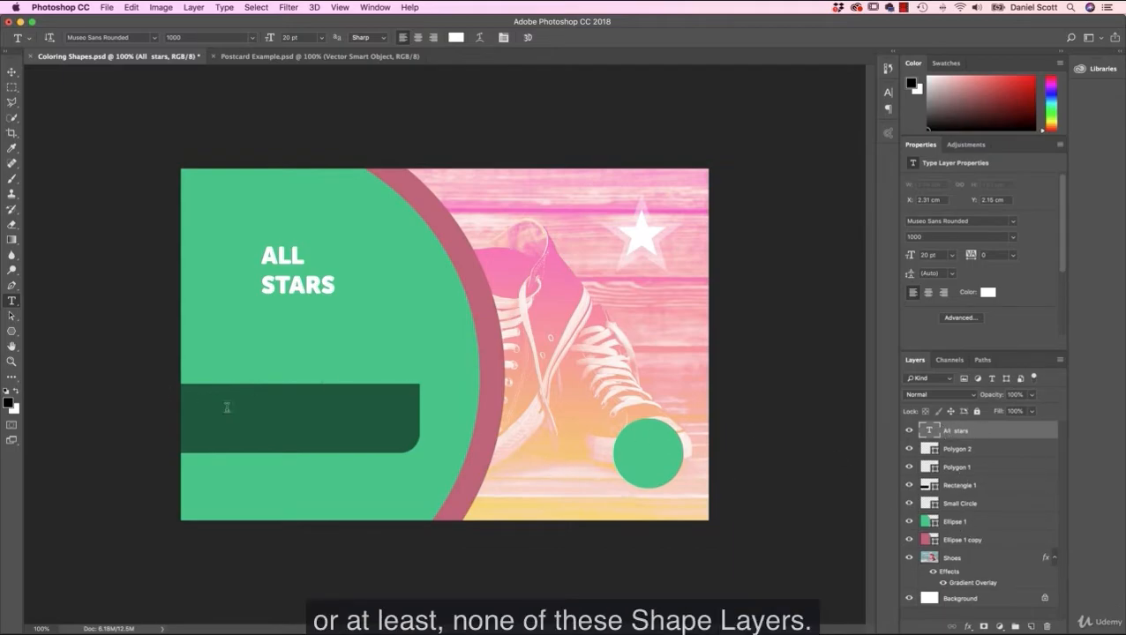
left_click_drag(207, 396, 401, 446)
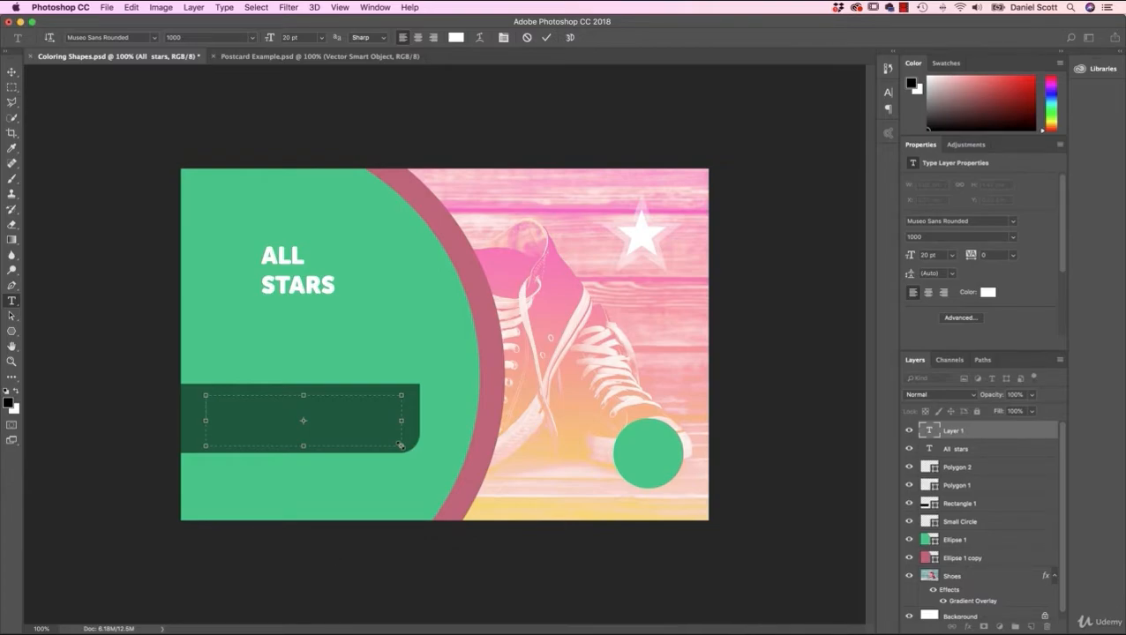
type("WHEN ALSKDJF;SKADF")
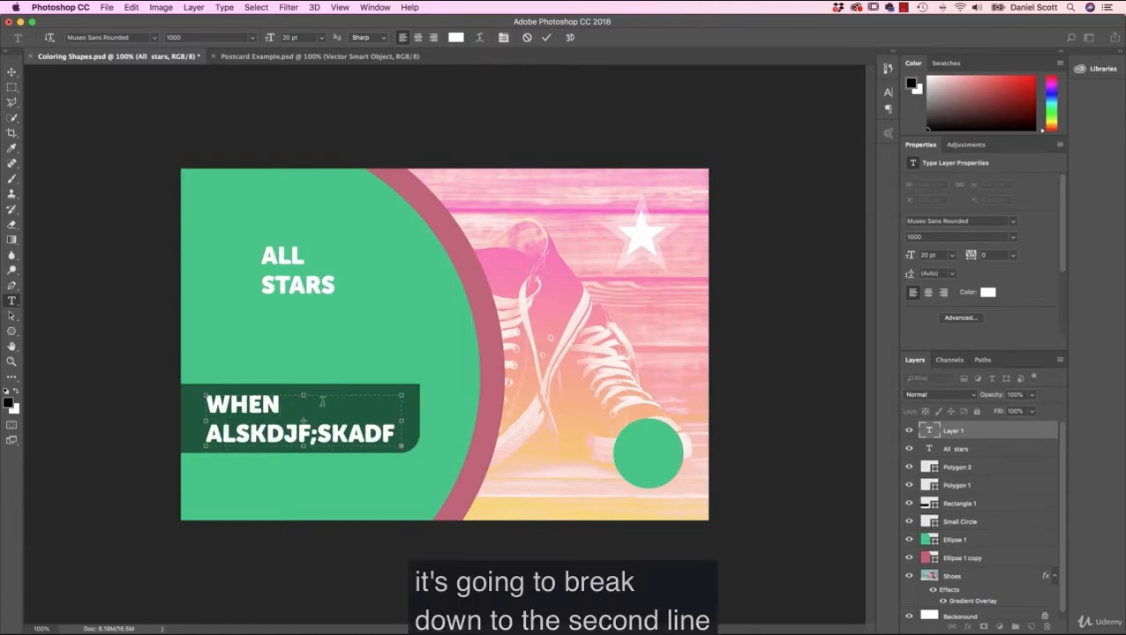
Step: Compare with the Postcard Example.psd design, and delete all filler text from the paragraph box in Coloring Shapes.psd
left_click(302, 56)
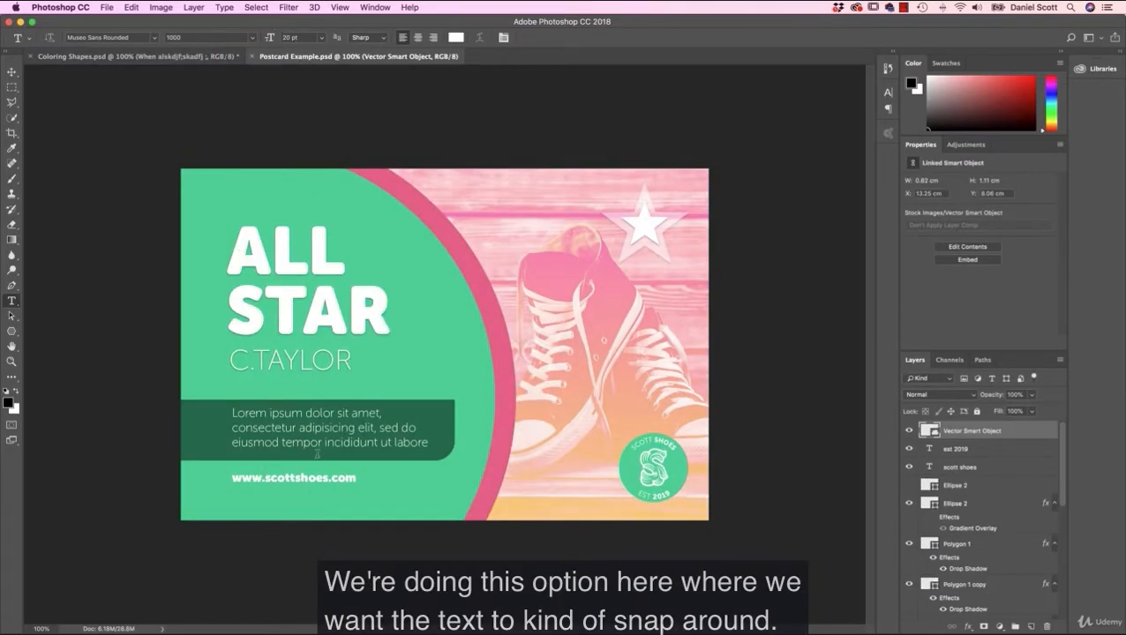
left_click(194, 58)
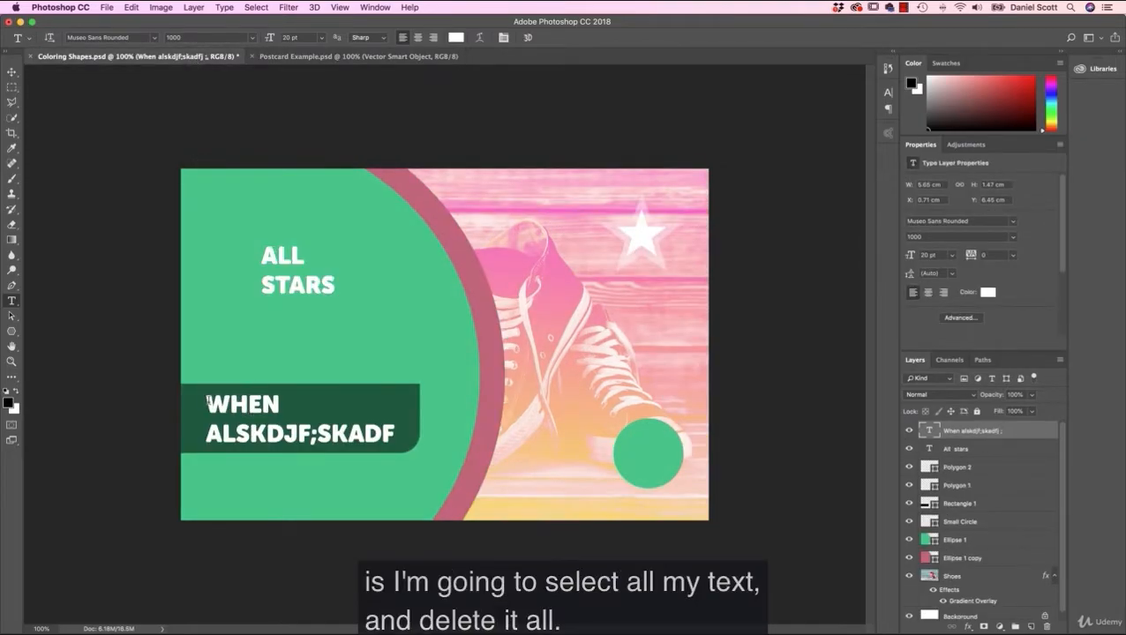
double_click(209, 402)
key("super+a")
key("BackSpace")
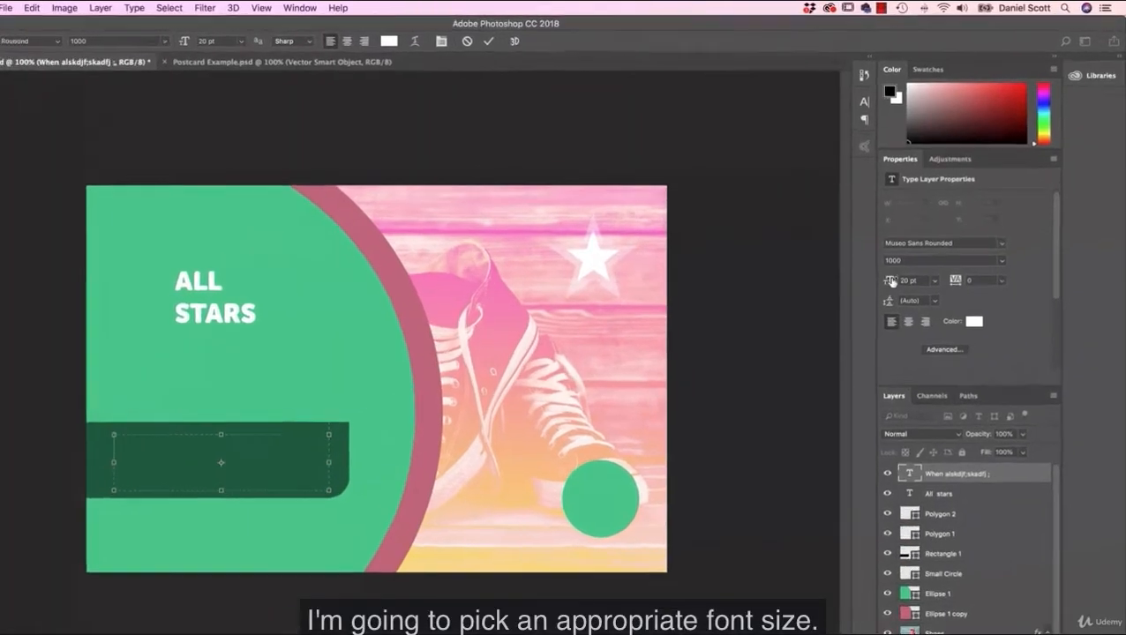
Step: Set the empty paragraph box's font size to 16 pt and its Museo Sans Rounded style to 100
left_click(922, 255)
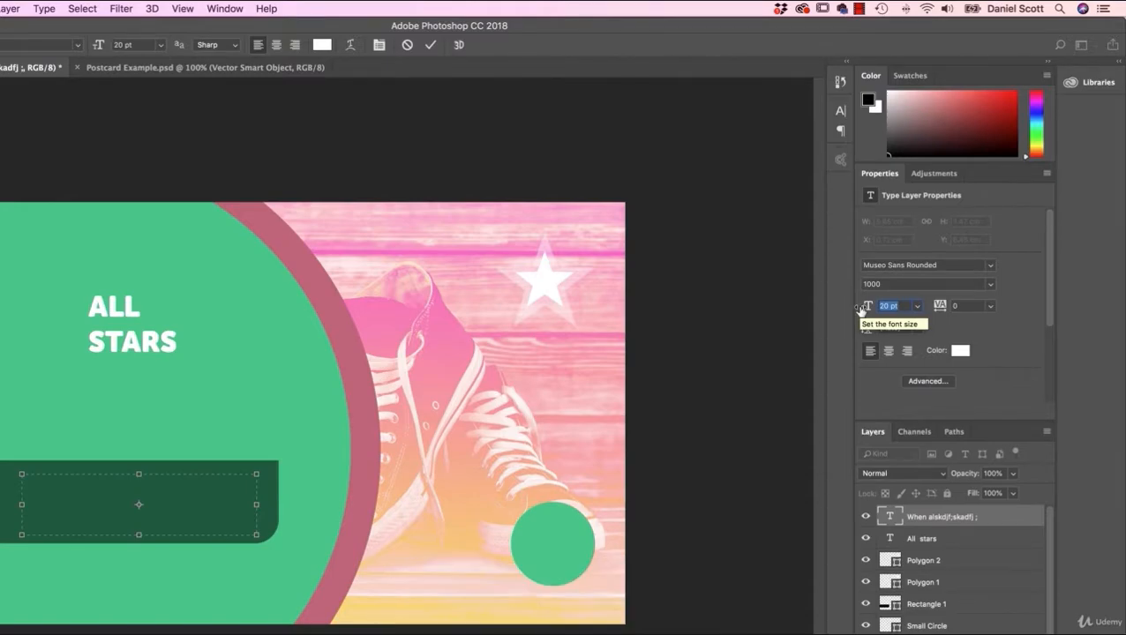
type("16")
key("Return")
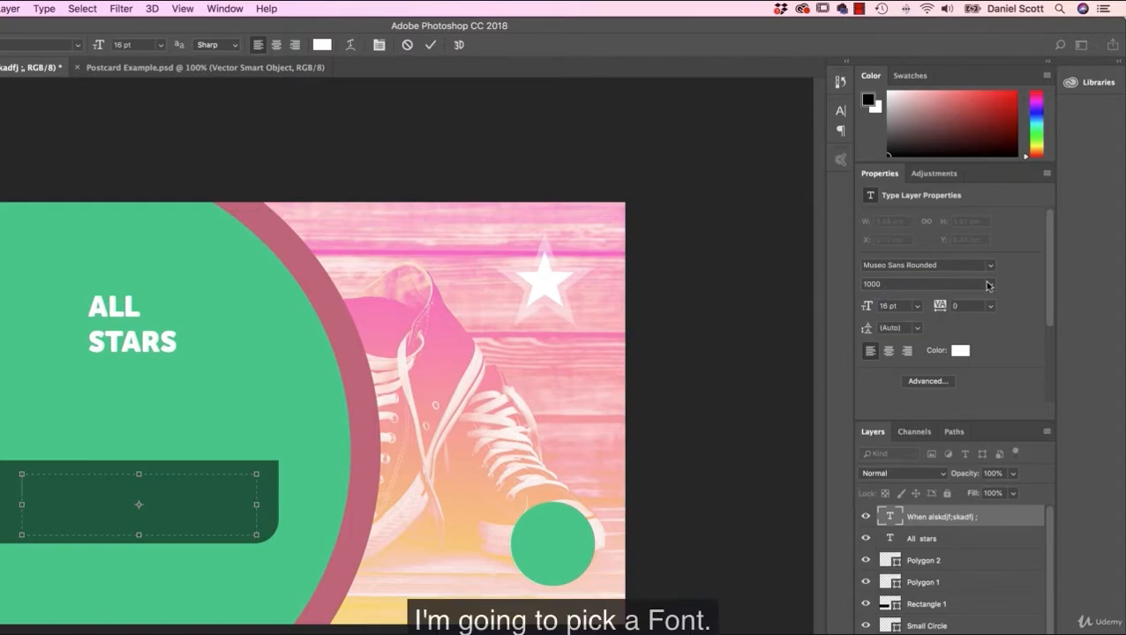
left_click(987, 285)
left_click(876, 277)
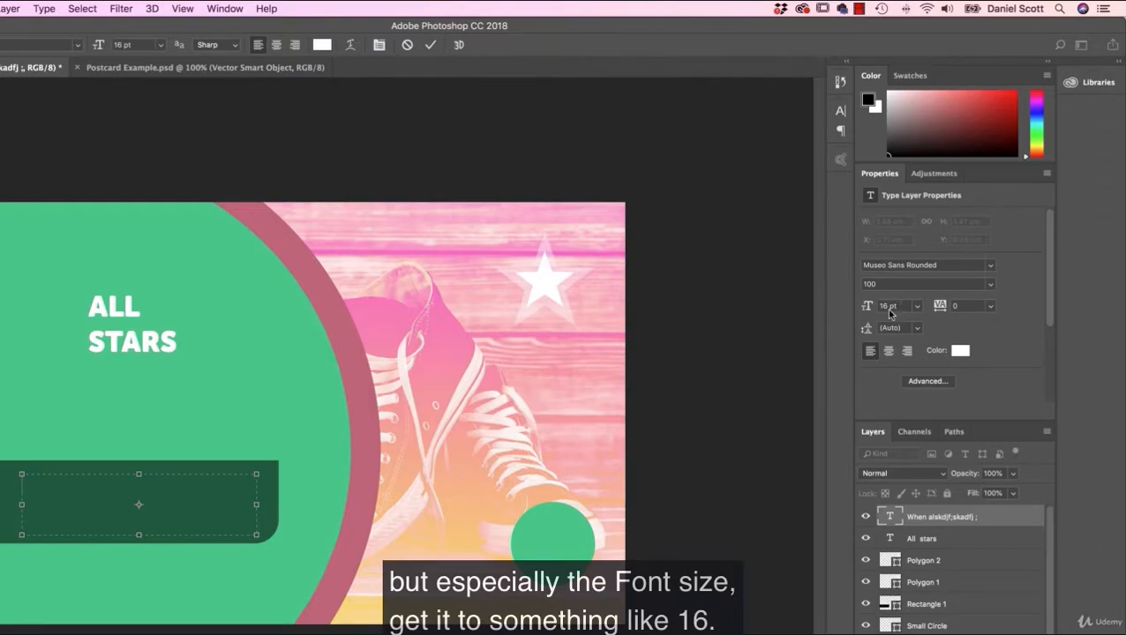
Step: Reduce the paragraph box's font size to 12 pt
left_click_drag(906, 305, 808, 305)
type("12")
key("Return")
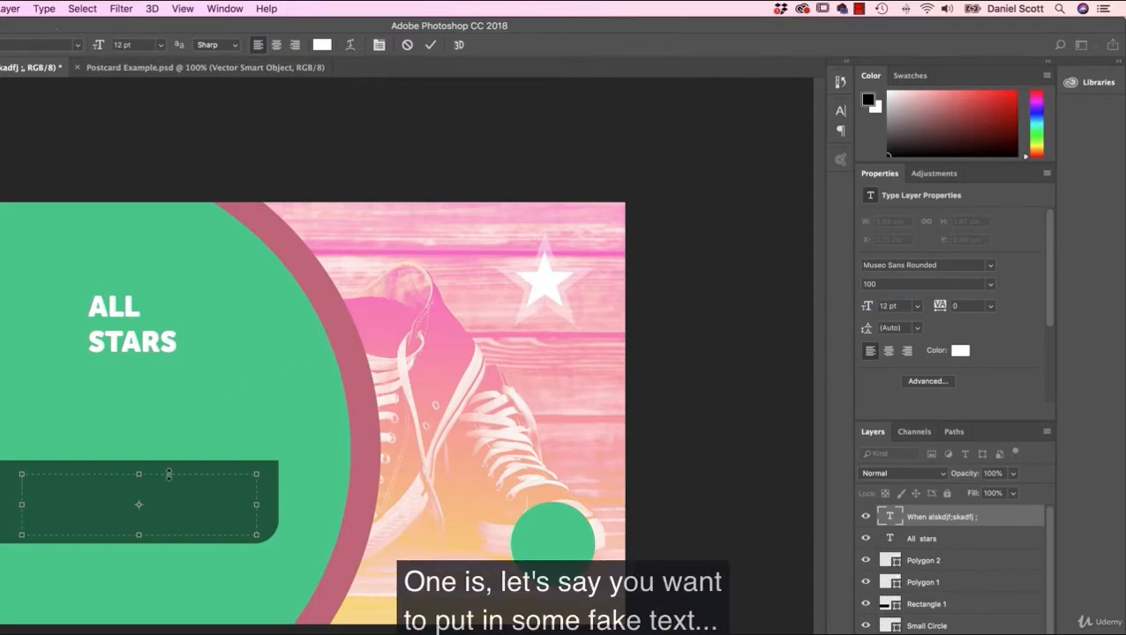
type("JFLKSDJ F;LASJ F")
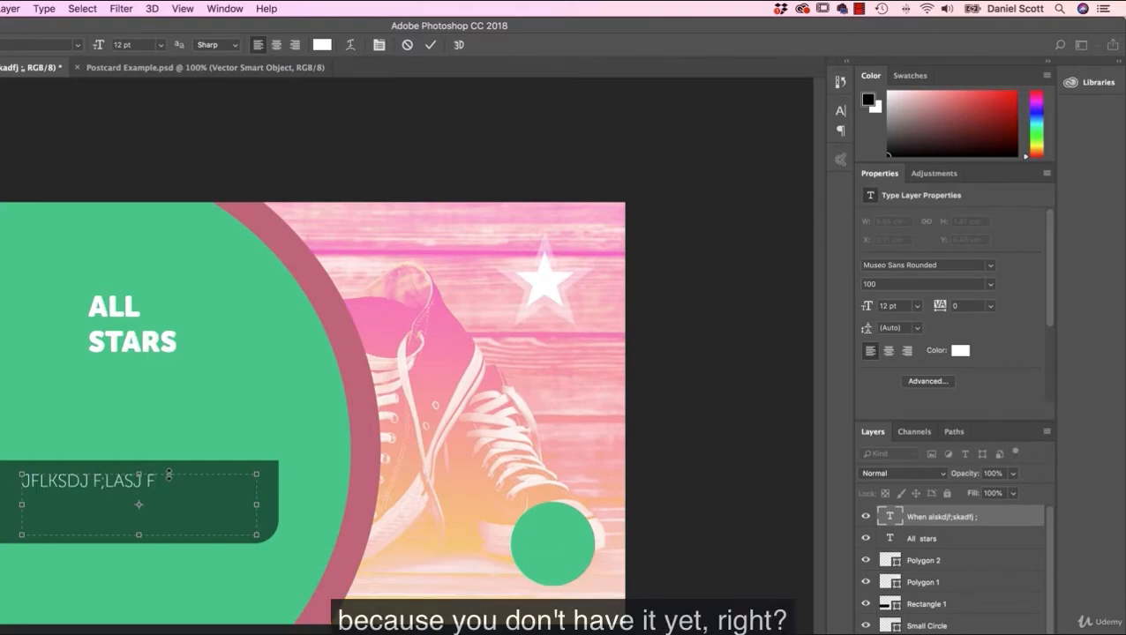
left_click_drag(176, 480, 20, 481)
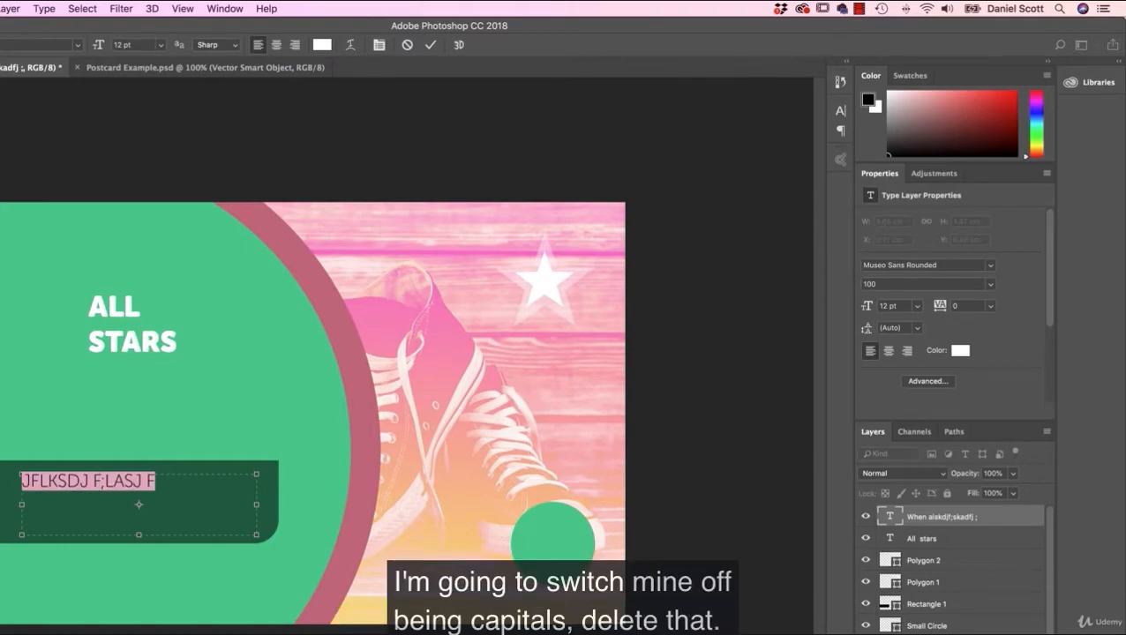
key("BackSpace")
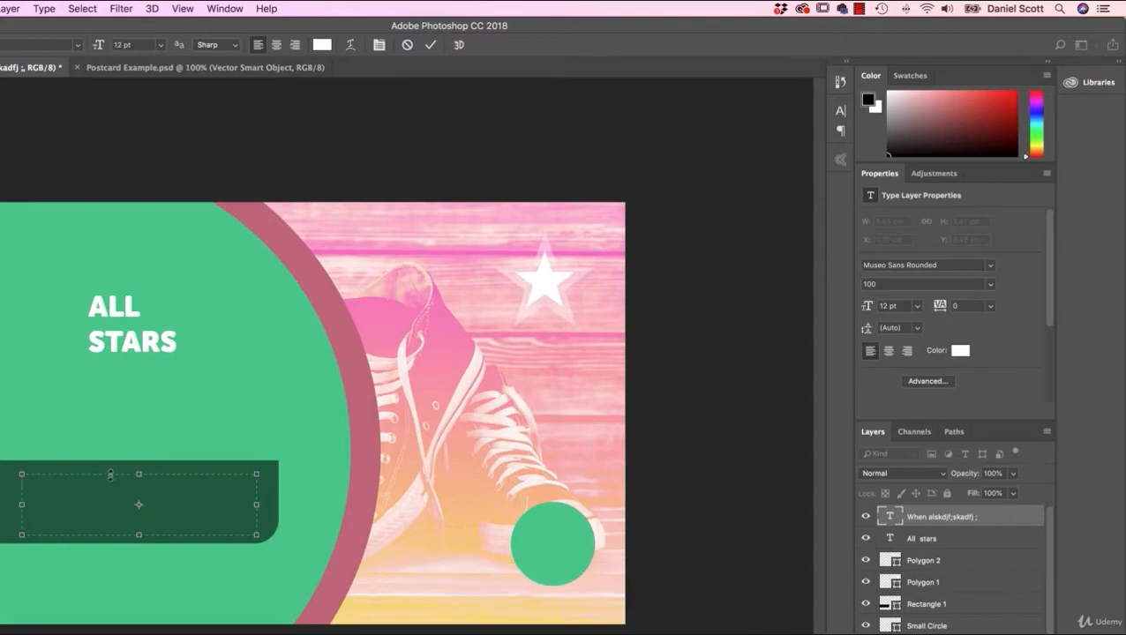
Step: Turn off All Caps for the empty paragraph box in the advanced character settings
left_click(934, 382)
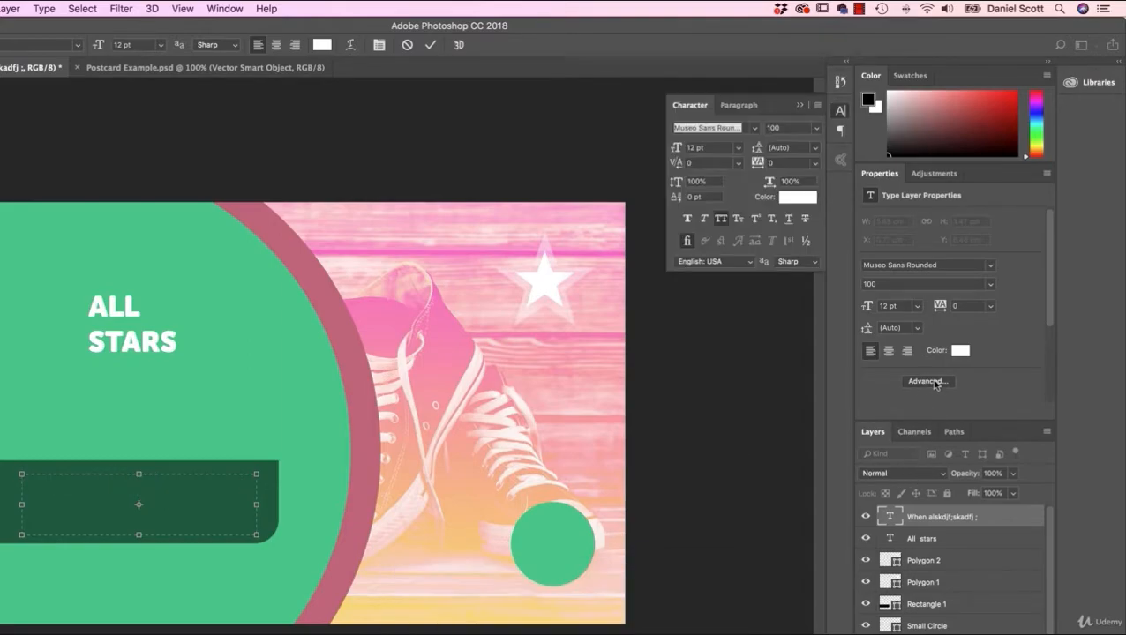
left_click(720, 220)
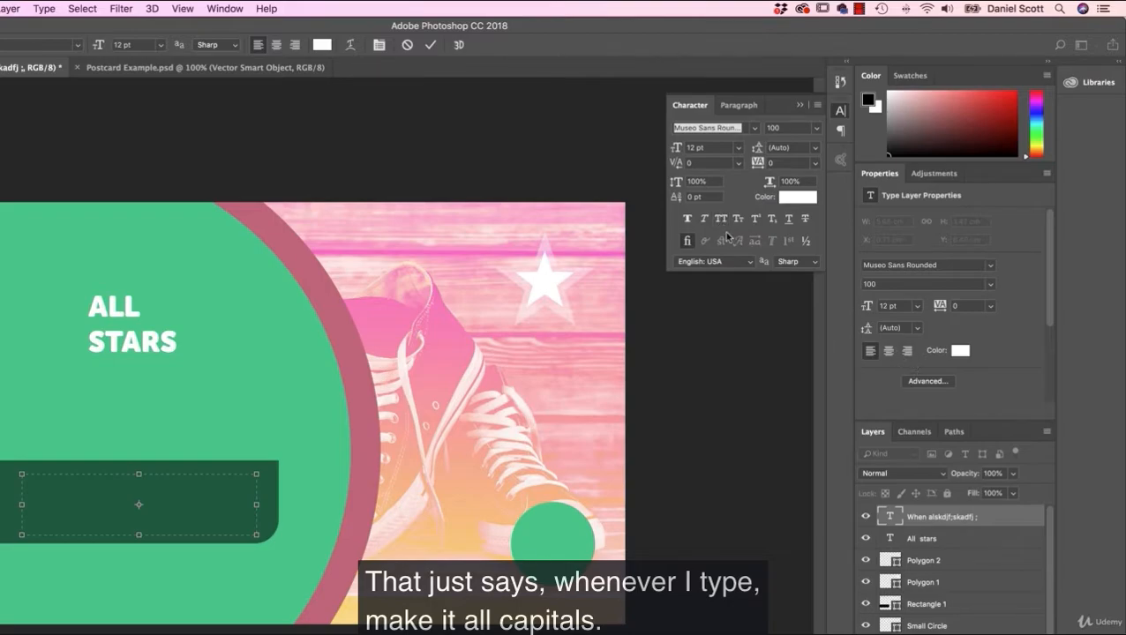
left_click(841, 112)
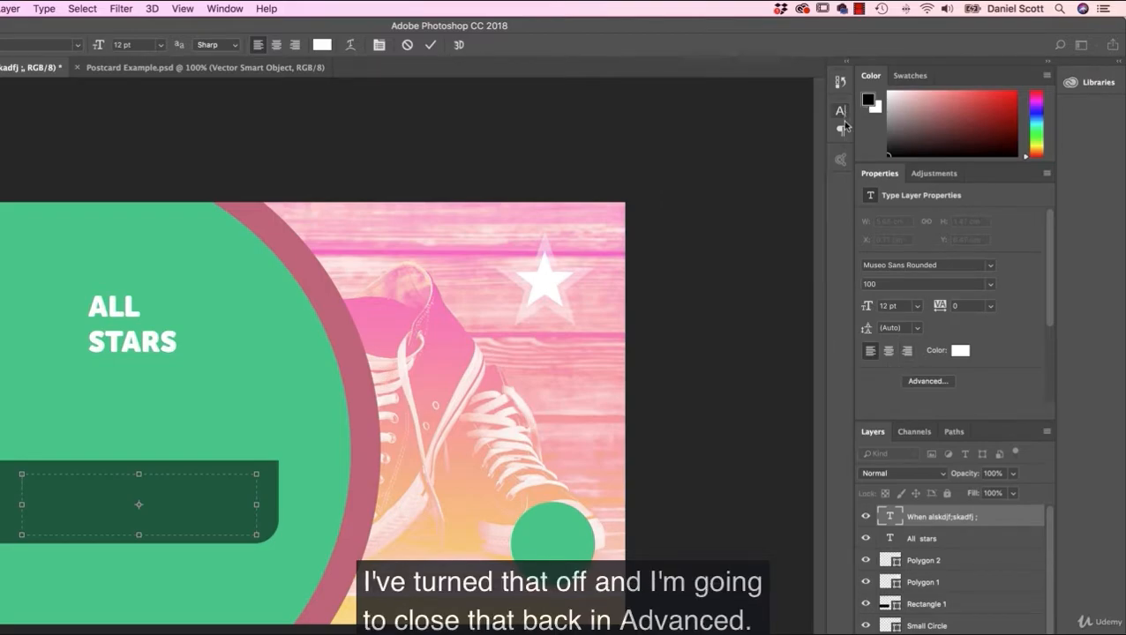
left_click(927, 381)
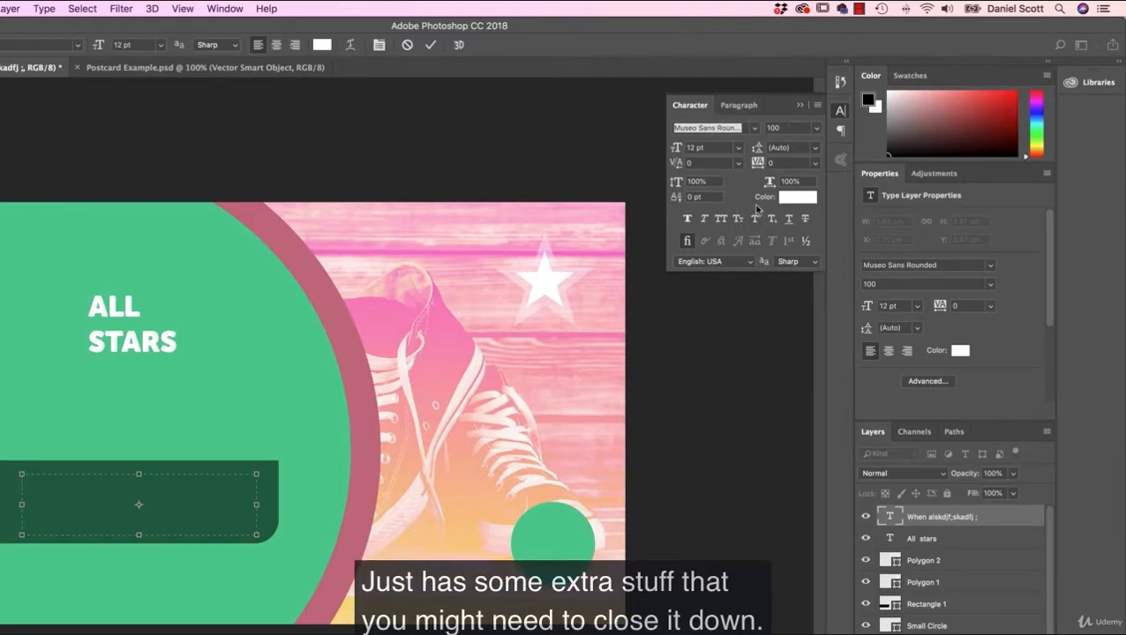
left_click(935, 386)
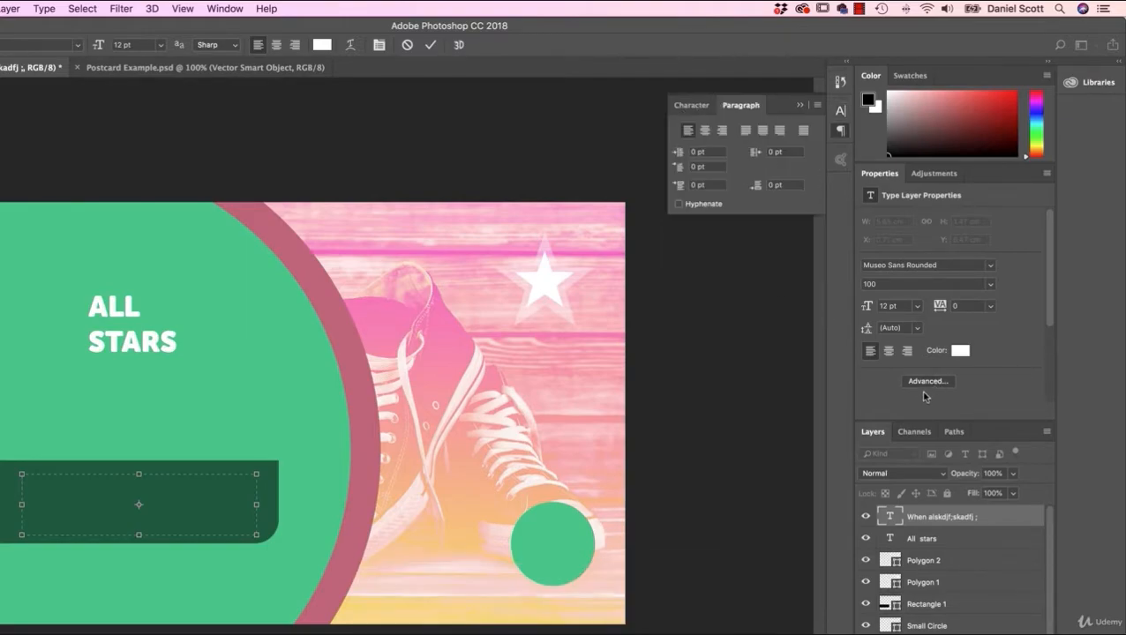
left_click(840, 131)
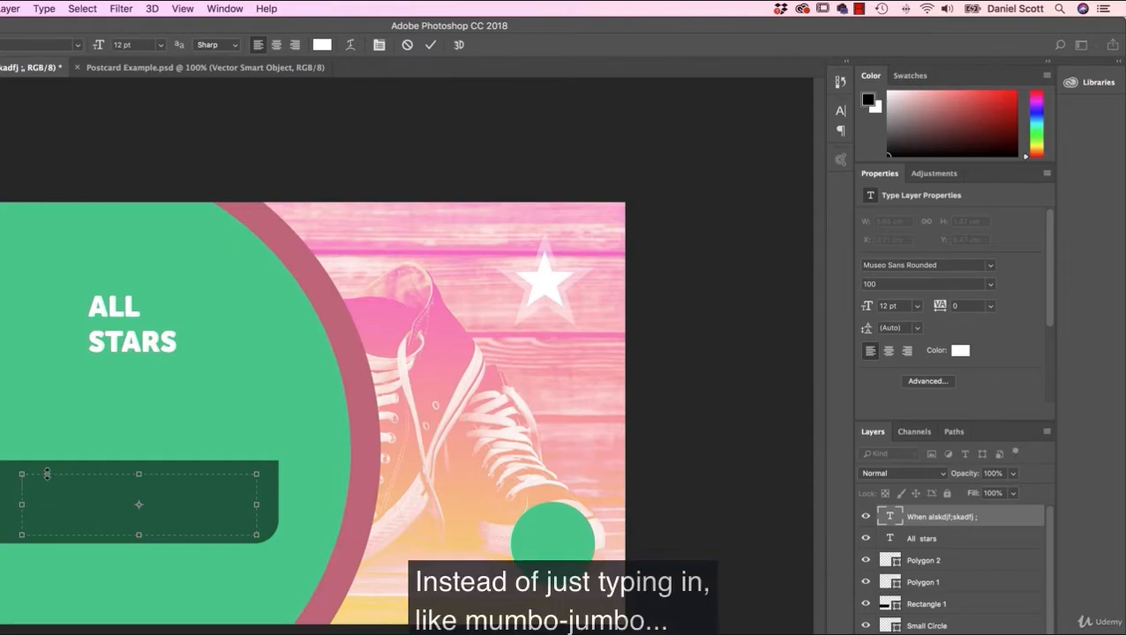
type("jsalkjdf s;alkfj l;sakdjf; aslkdfjlksjf ;laskj")
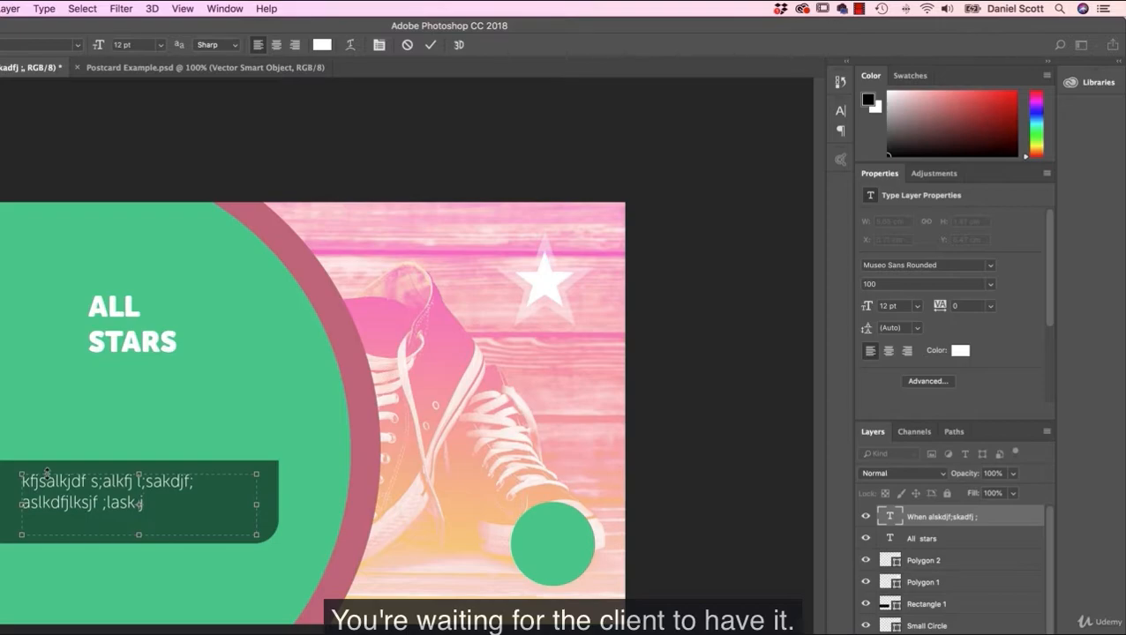
left_click_drag(139, 503, 4, 487)
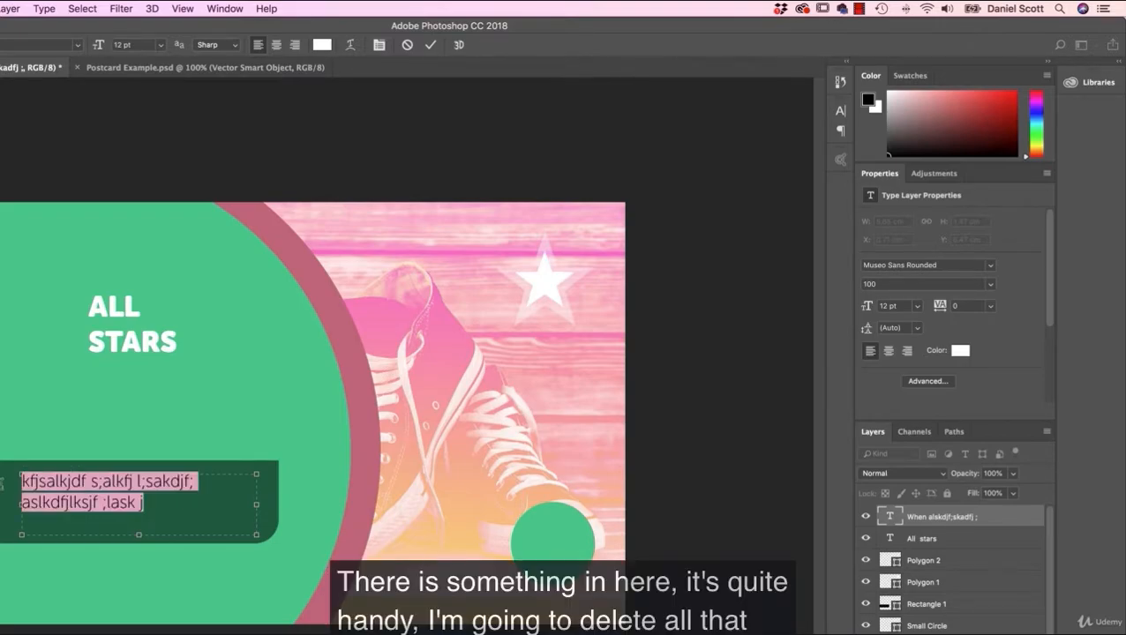
key("BackSpace")
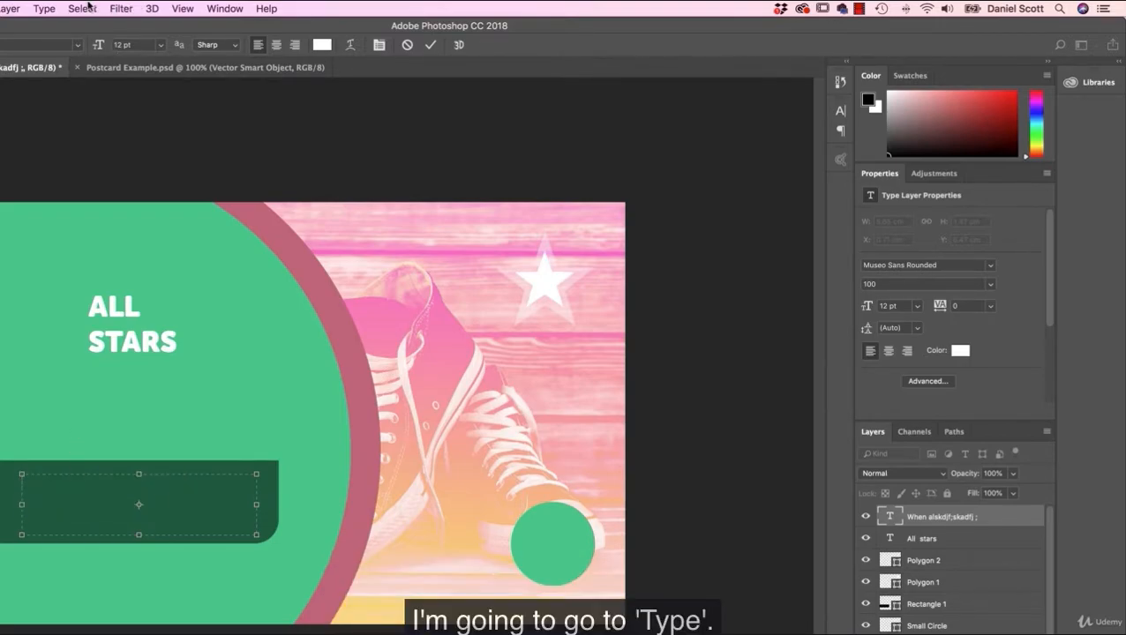
Step: Fill the empty paragraph box on the dark green rectangle with Lorem Ipsum placeholder text
left_click(39, 9)
left_click(39, 8)
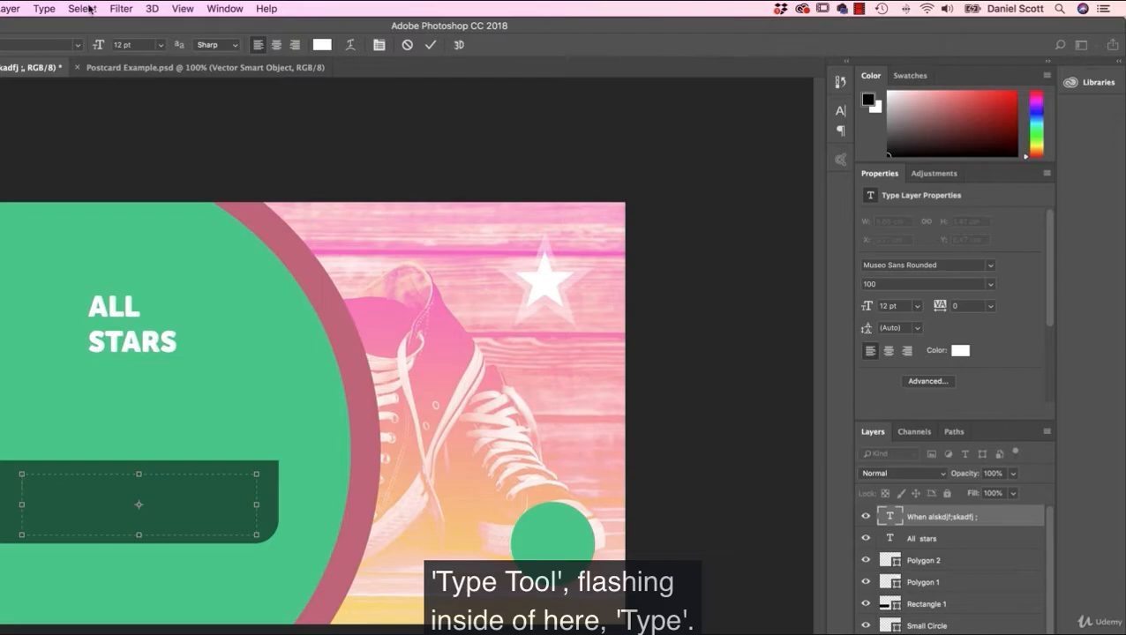
left_click(44, 8)
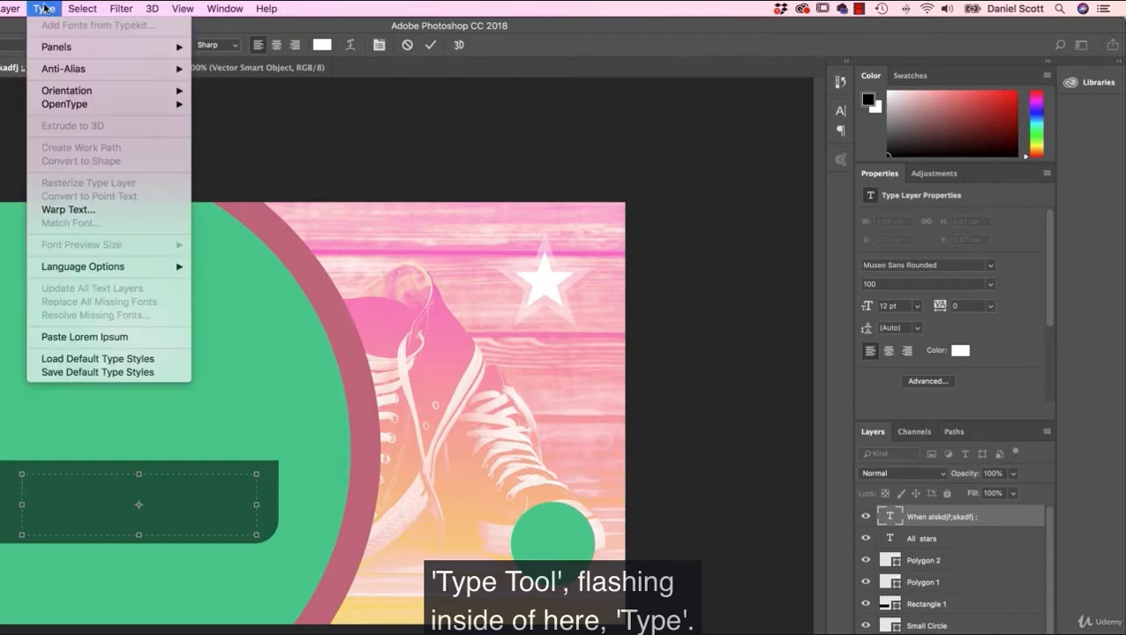
left_click(77, 338)
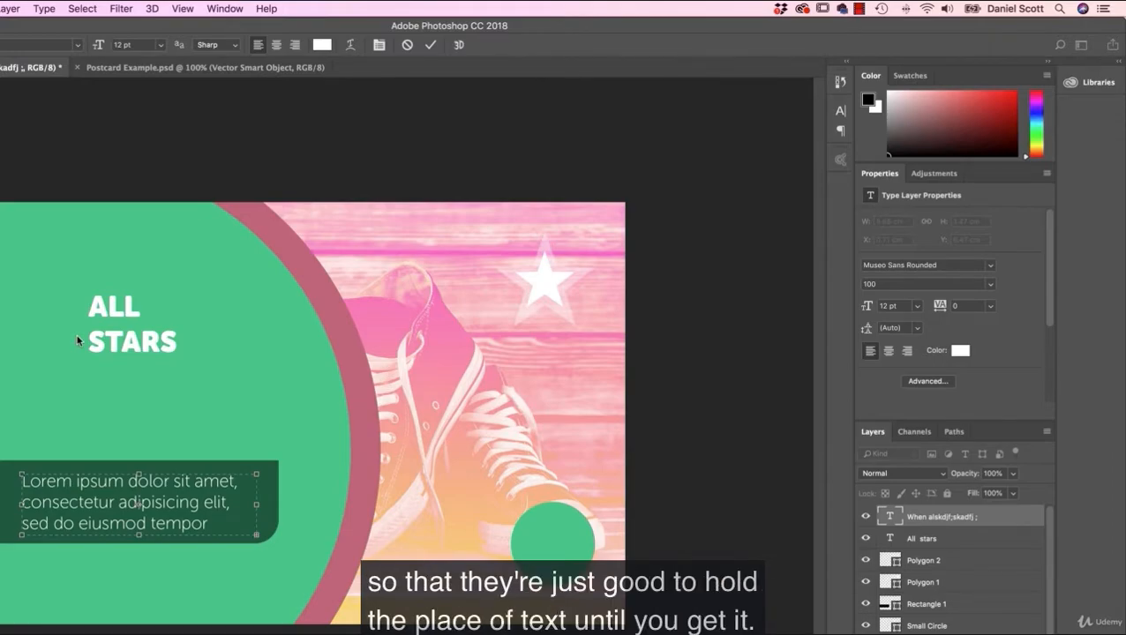
Step: Delete the words "tempor" and "incididunt" from the third line of the placeholder paragraph
double_click(166, 521)
key("BackSpace")
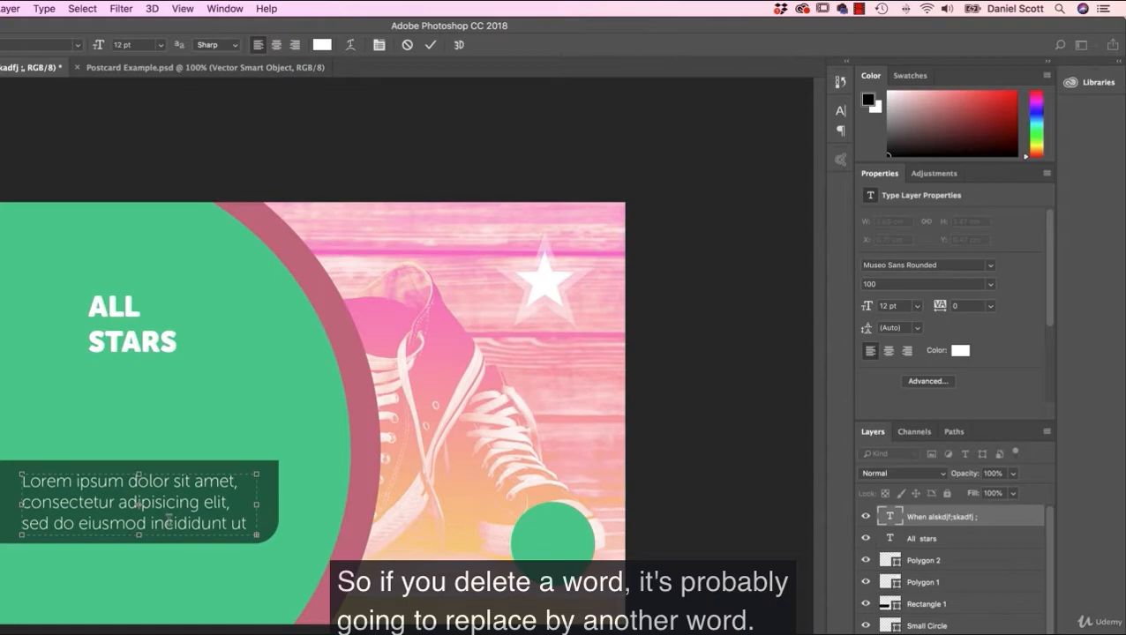
double_click(177, 521)
key("BackSpace")
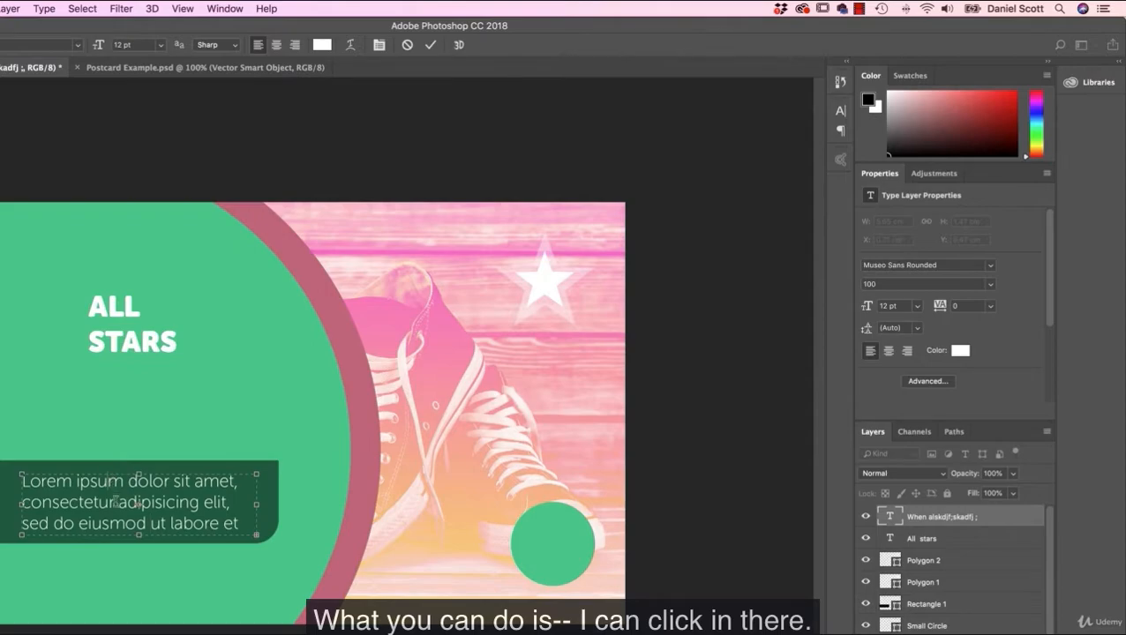
Step: Select all the text in the placeholder paragraph and set its font size to 10 pt
left_click(82, 8)
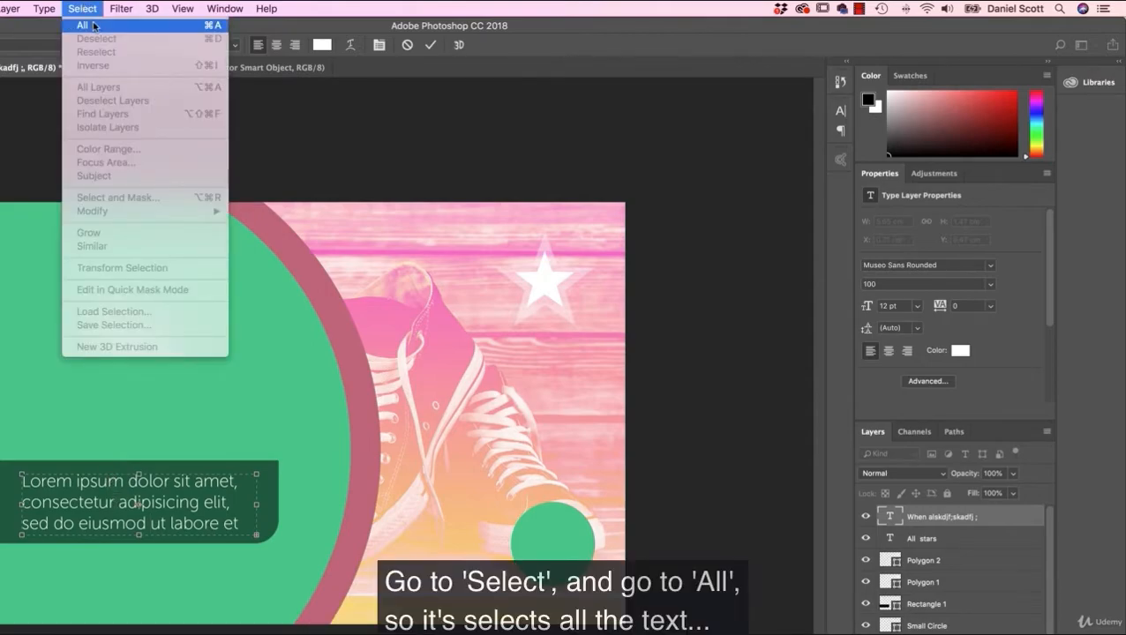
left_click(94, 27)
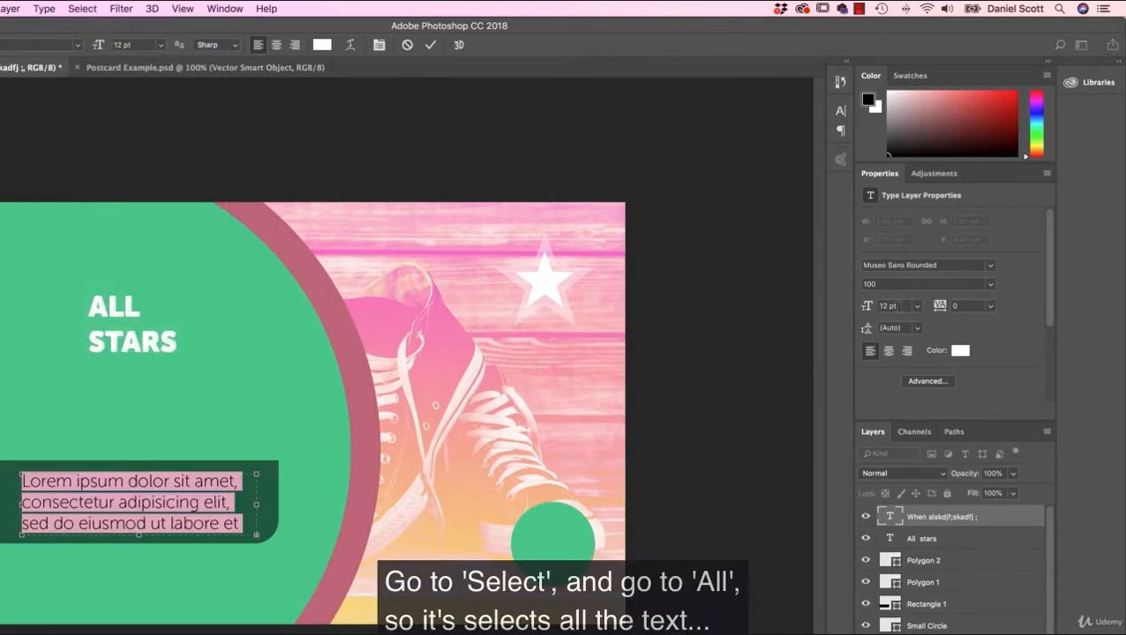
left_click(886, 305)
type("10")
key("Return")
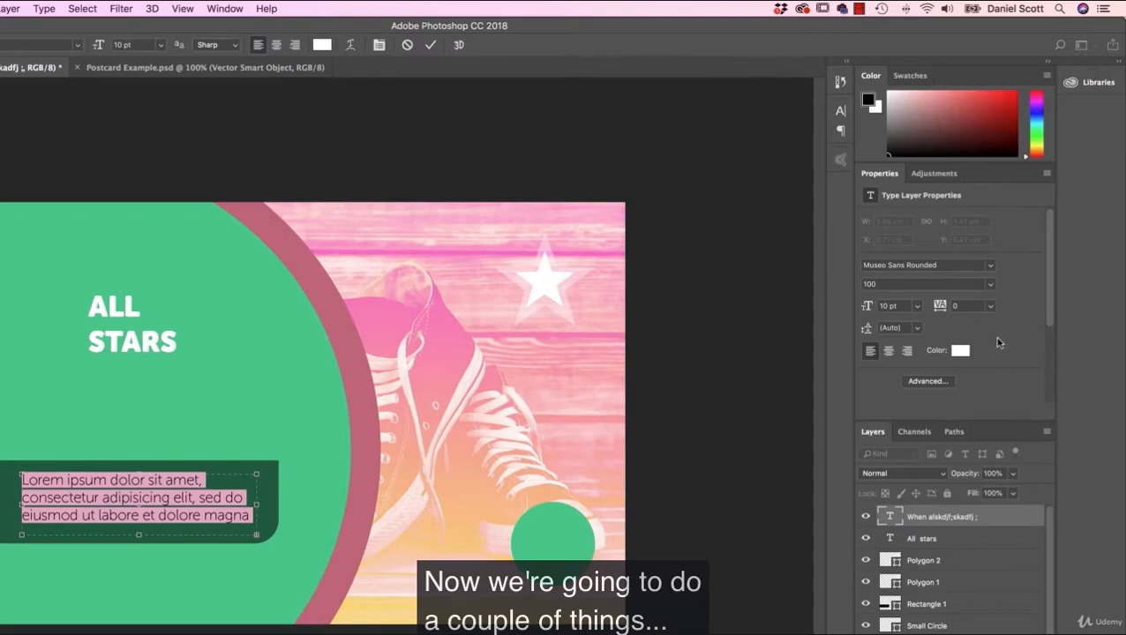
Step: Try center and right alignment on the placeholder paragraph, and restore its left alignment
left_click(889, 352)
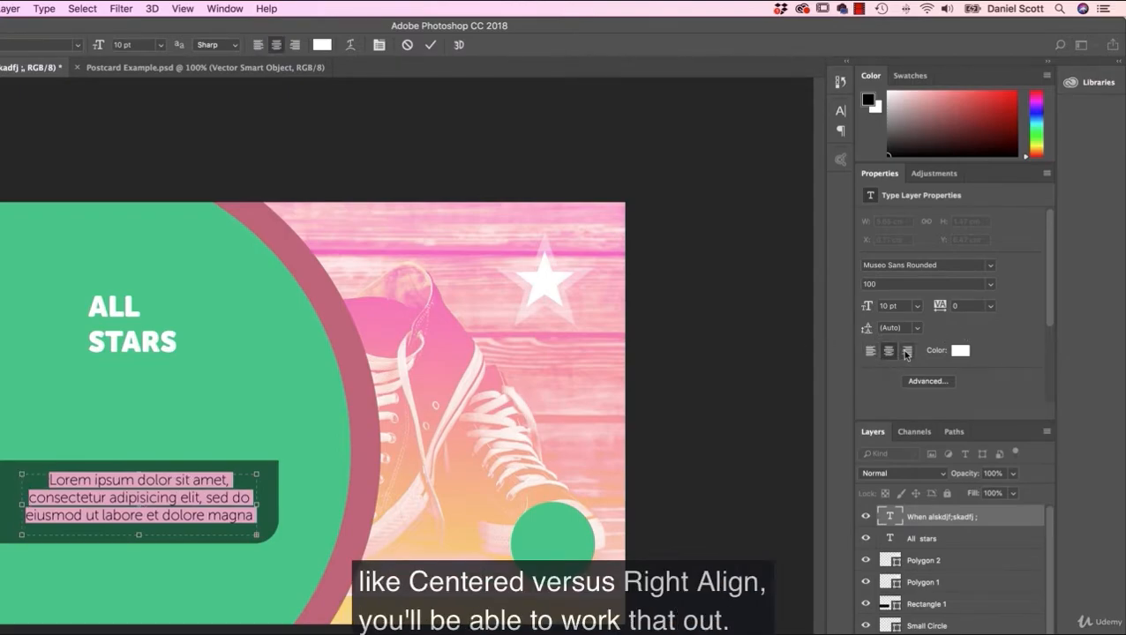
left_click(907, 351)
left_click(870, 351)
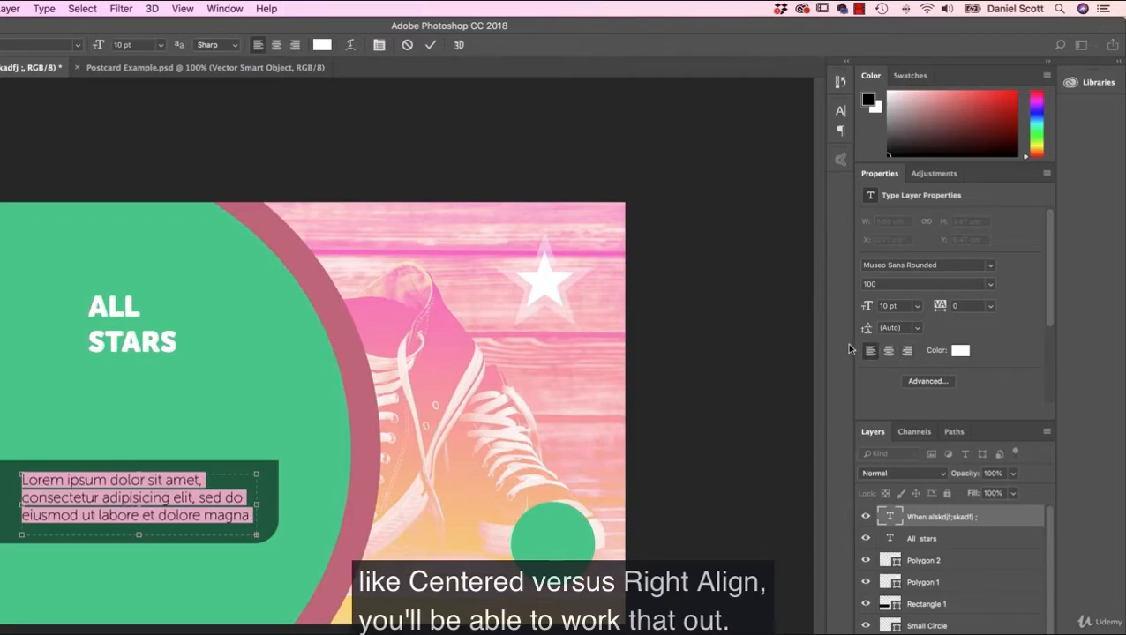
Step: Try 24 pt leading on the placeholder paragraph, and tighten the leading to 12 pt
left_click_drag(867, 327, 876, 338)
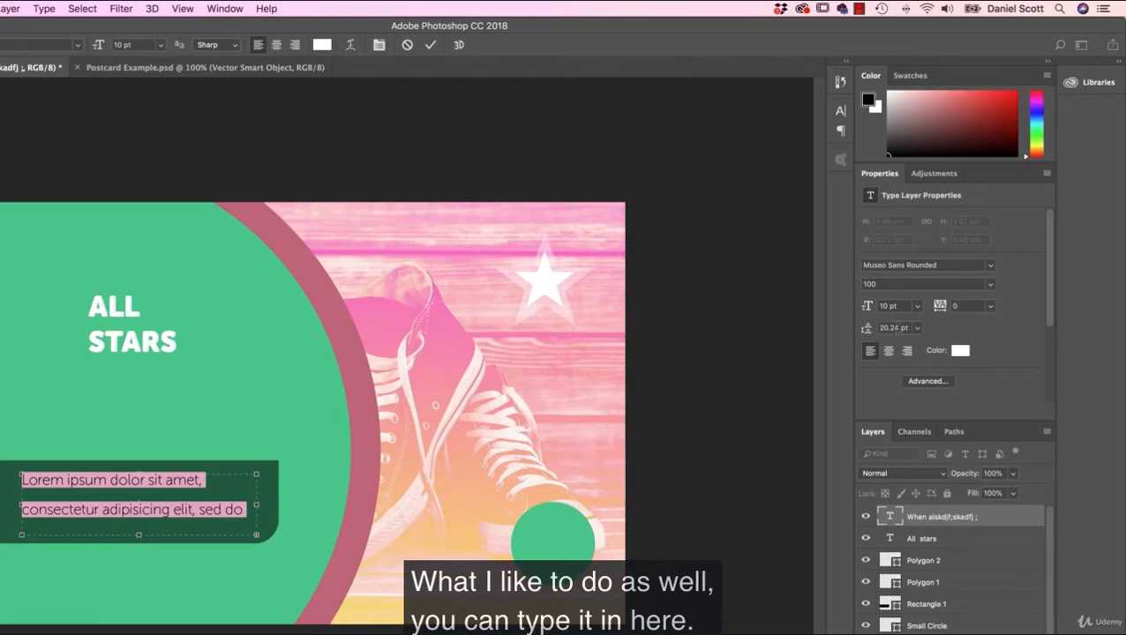
left_click(915, 328)
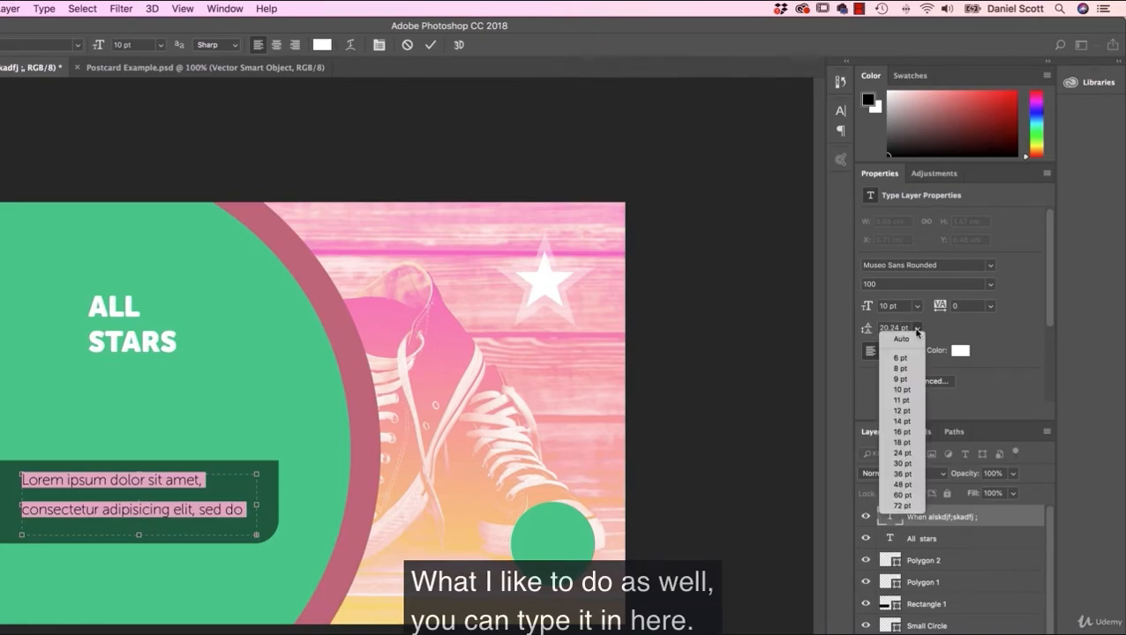
left_click(892, 452)
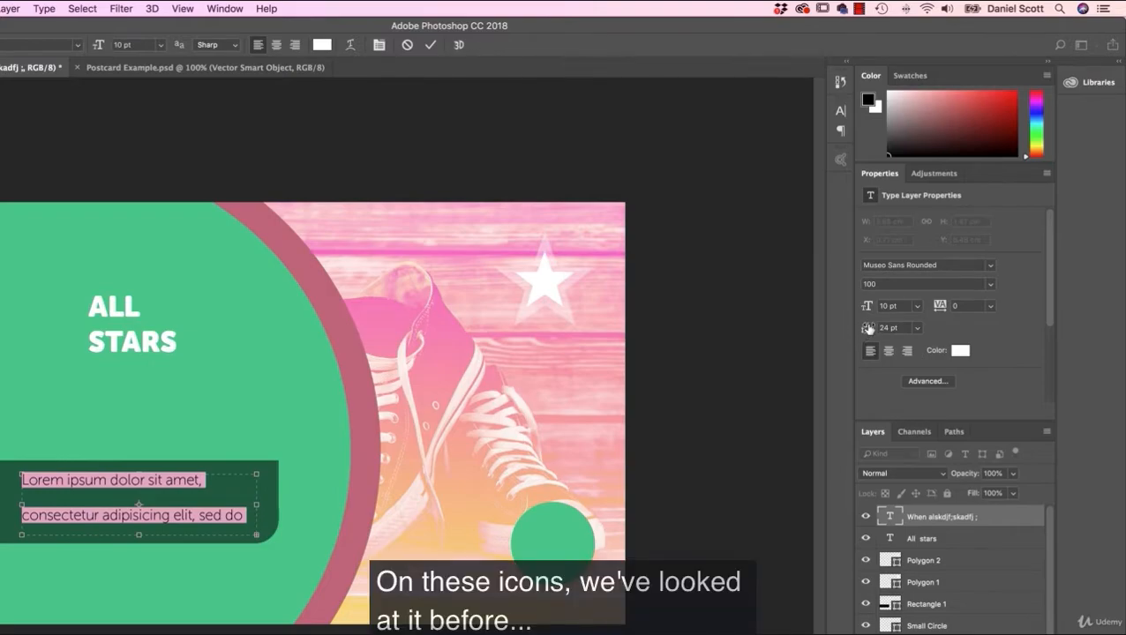
left_click_drag(868, 329, 862, 329)
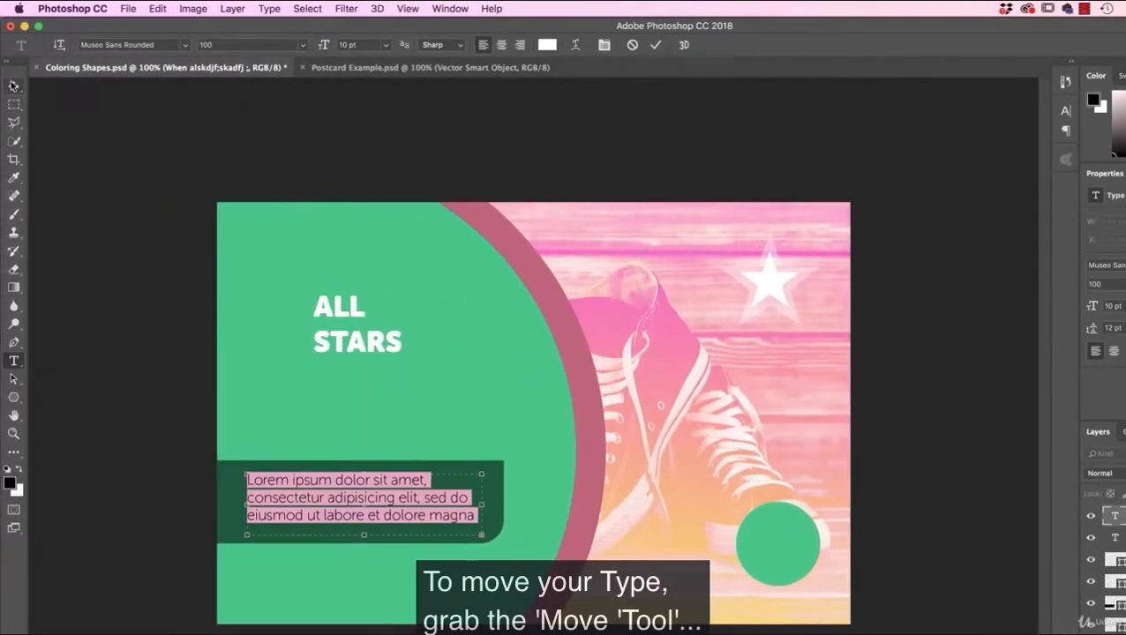
Step: Move the placeholder paragraph slightly down within the dark green rectangle, and compare the layout with Postcard Example.psd
left_click(14, 85)
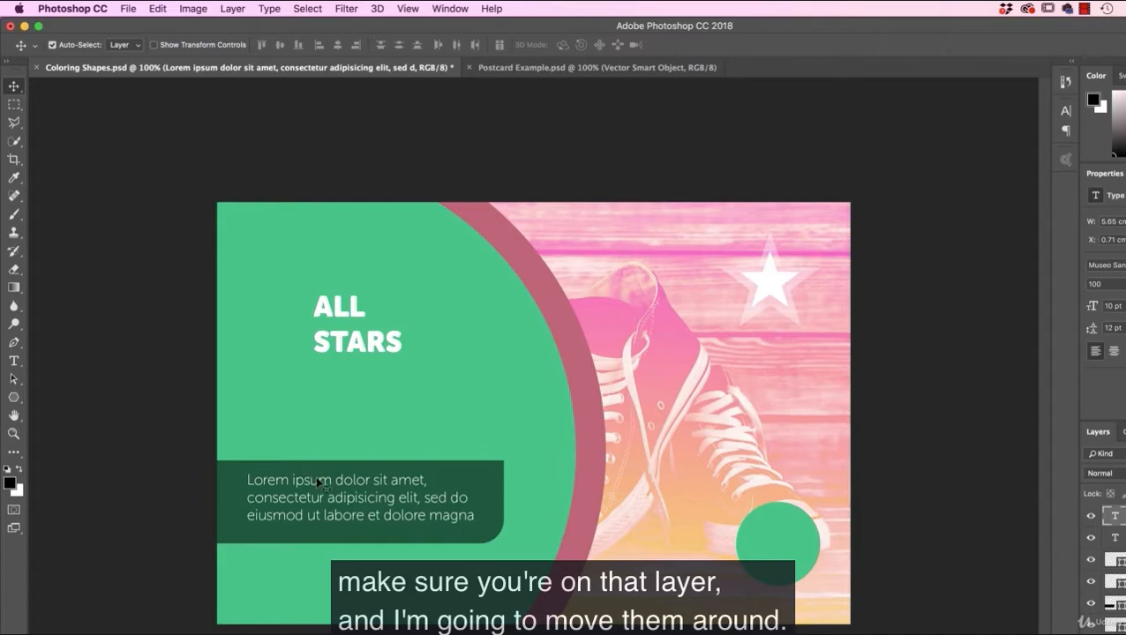
left_click_drag(330, 483, 335, 492)
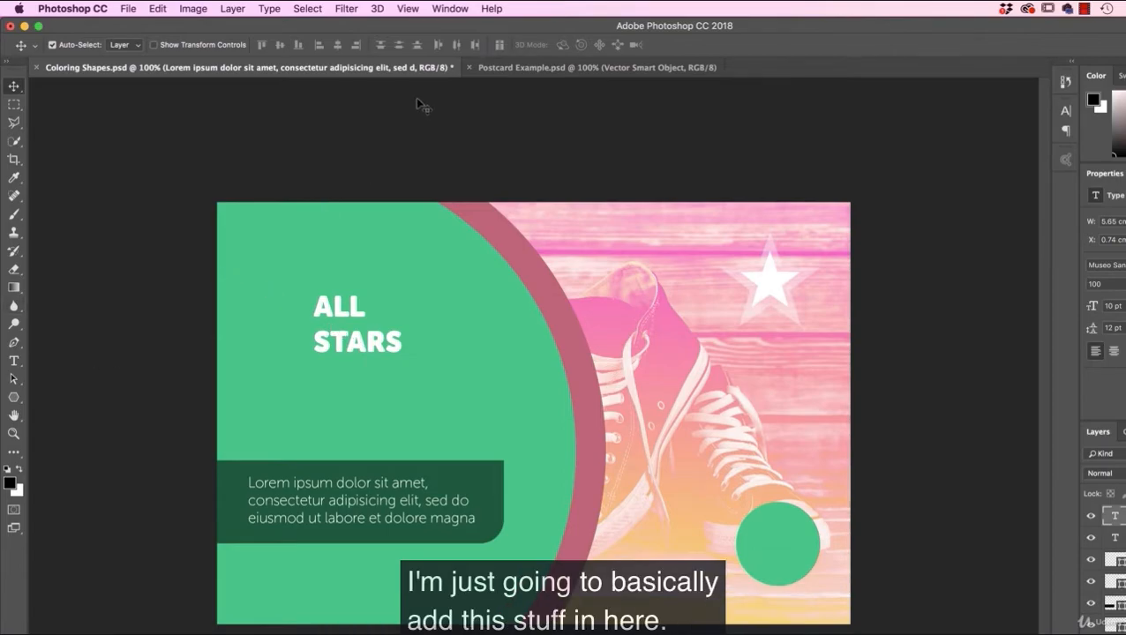
left_click(529, 68)
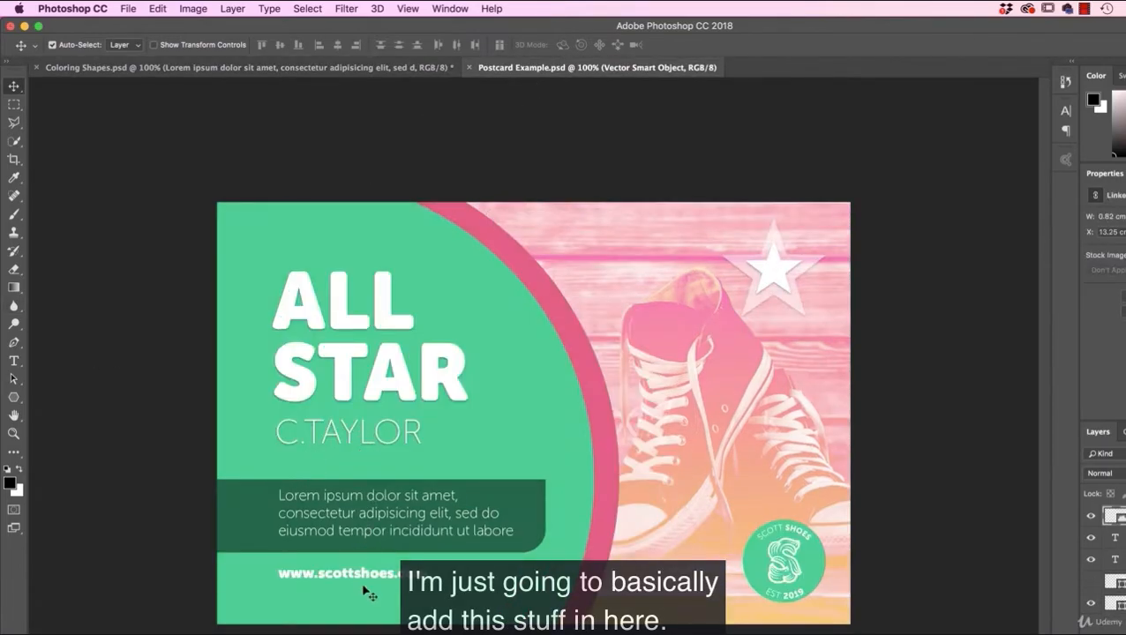
left_click(309, 68)
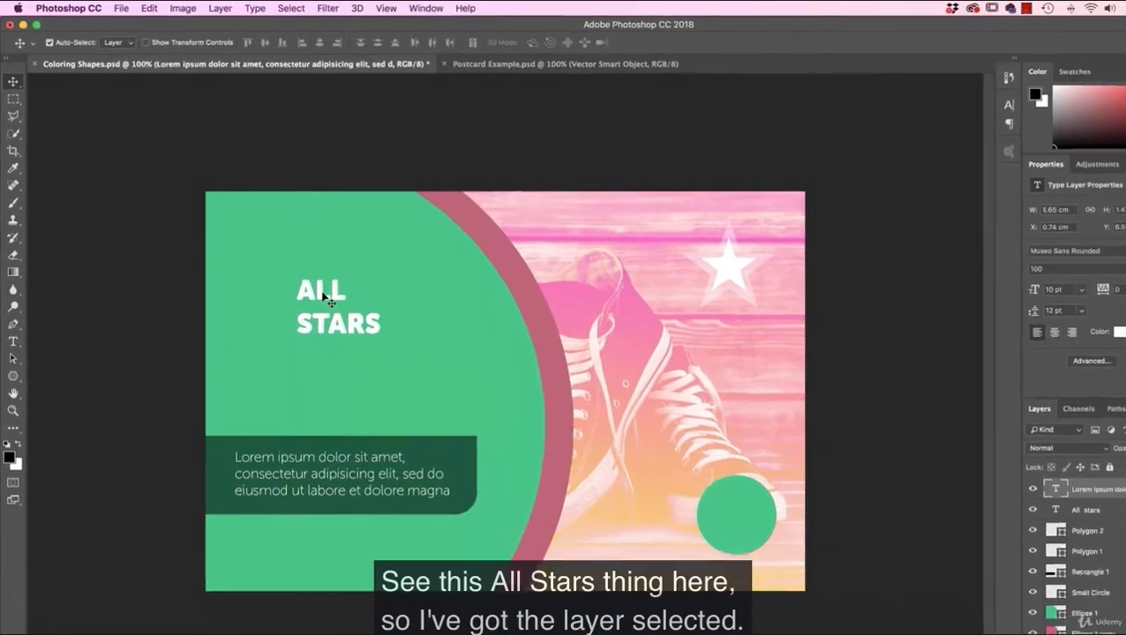
Step: Try enlarging the ALL STARS heading to 62 pt, and undo the size change
left_click(350, 304)
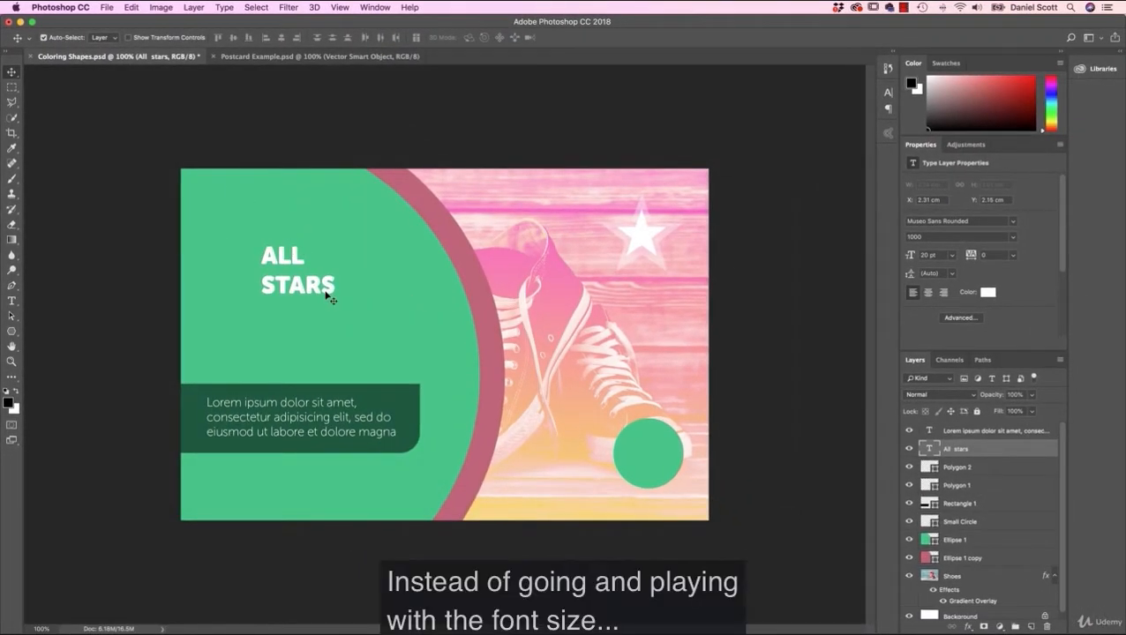
left_click_drag(920, 256, 915, 258)
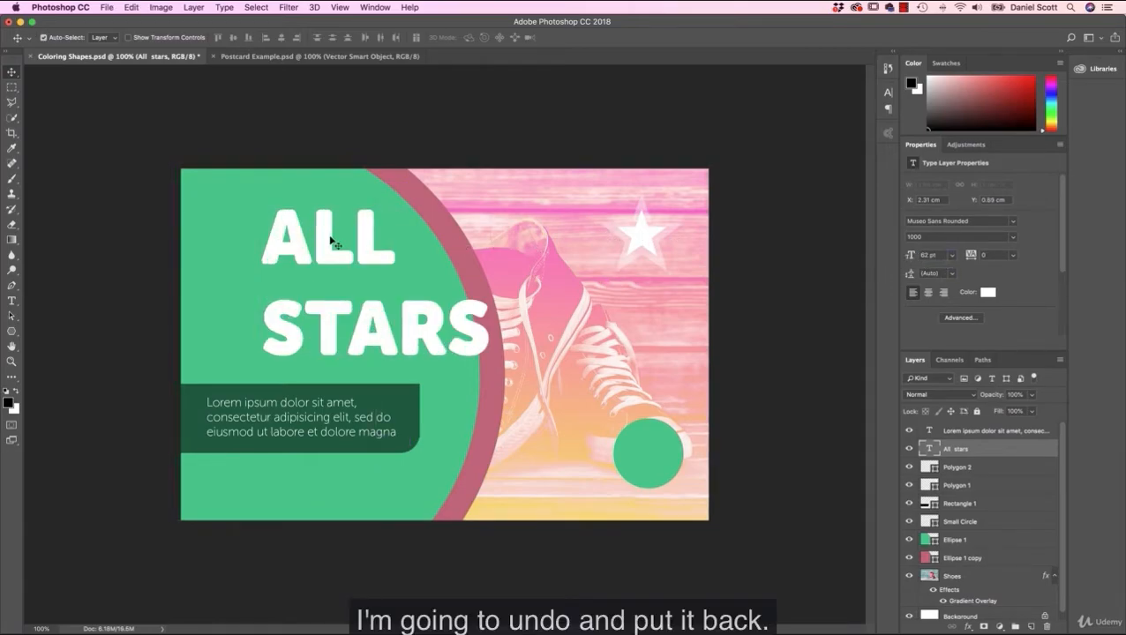
key("ctrl+z")
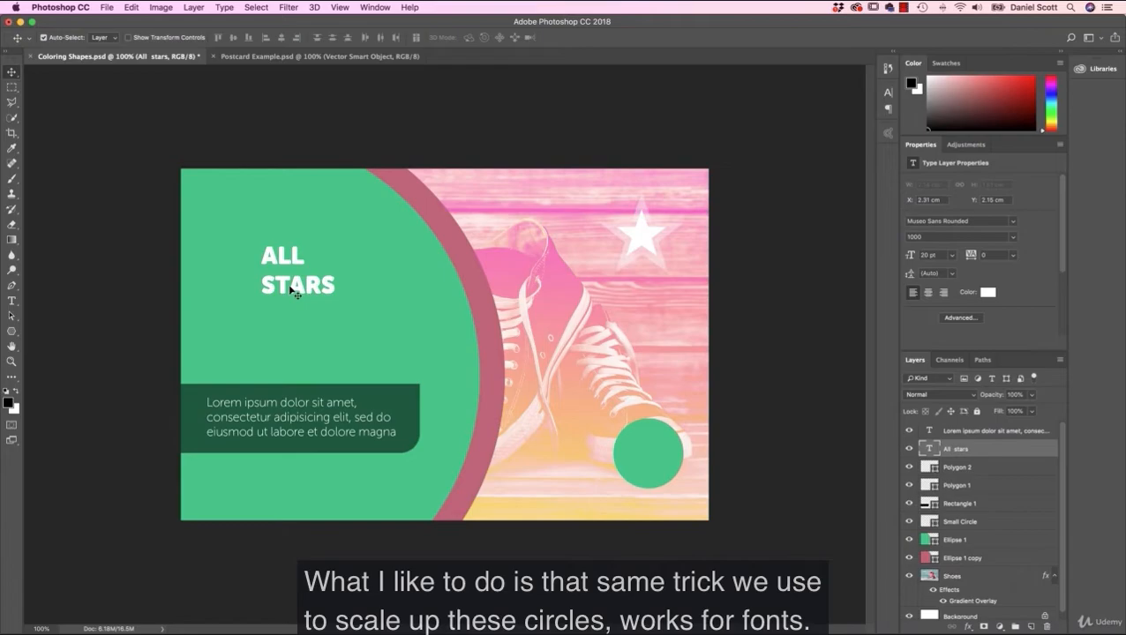
Step: Enlarge the ALL STARS heading proportionally with Free Transform to about 44 pt, and apply the transform
key("super+t")
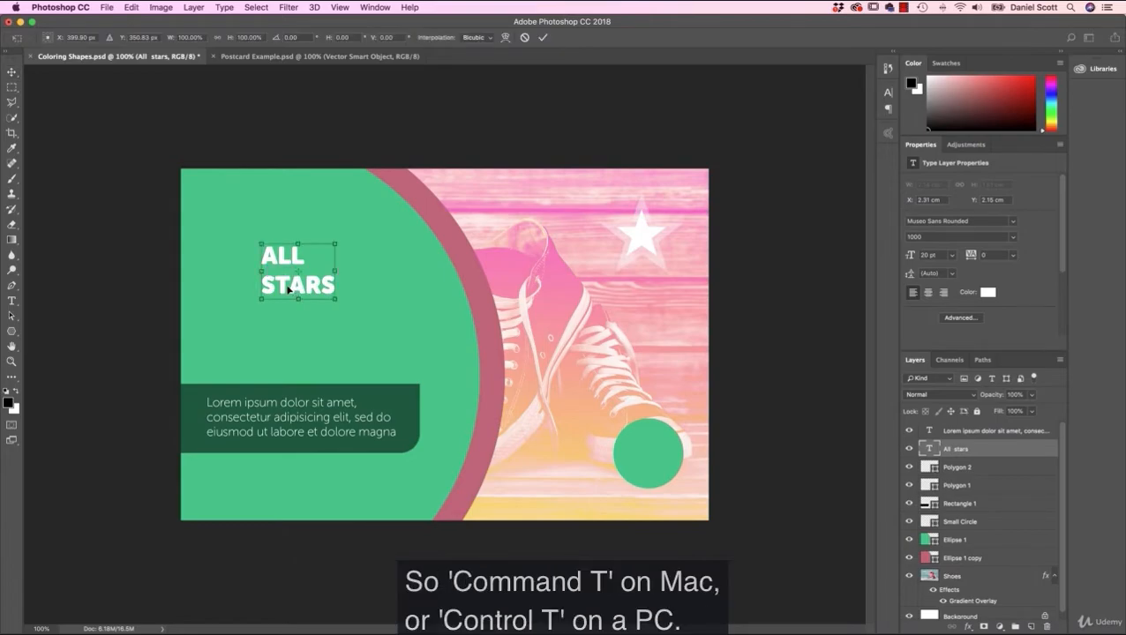
left_click(130, 7)
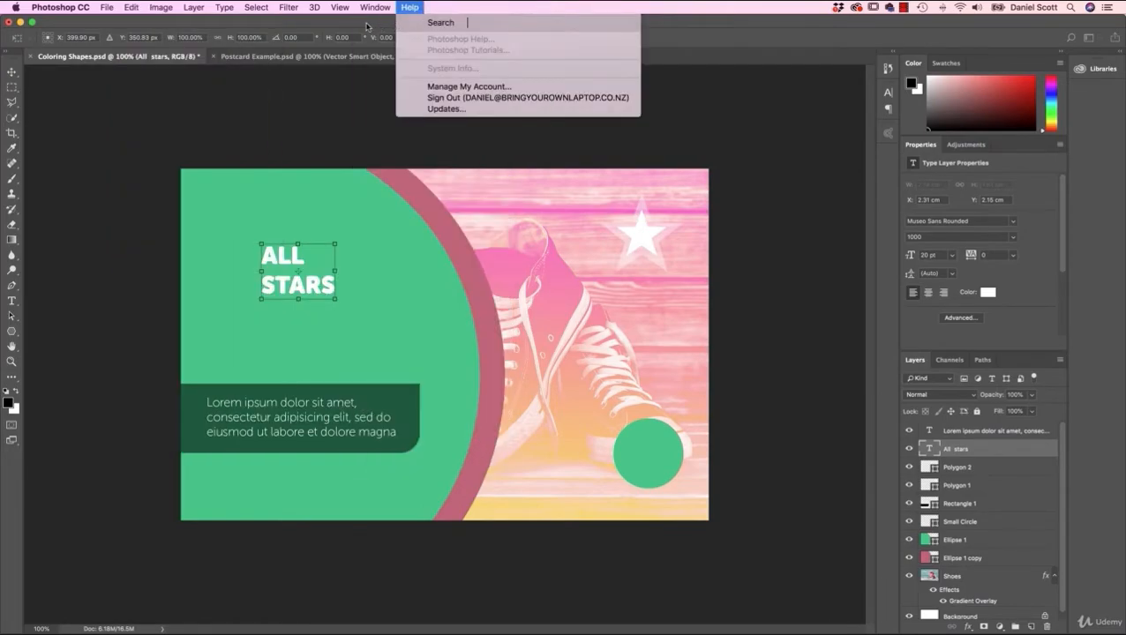
left_click(326, 100)
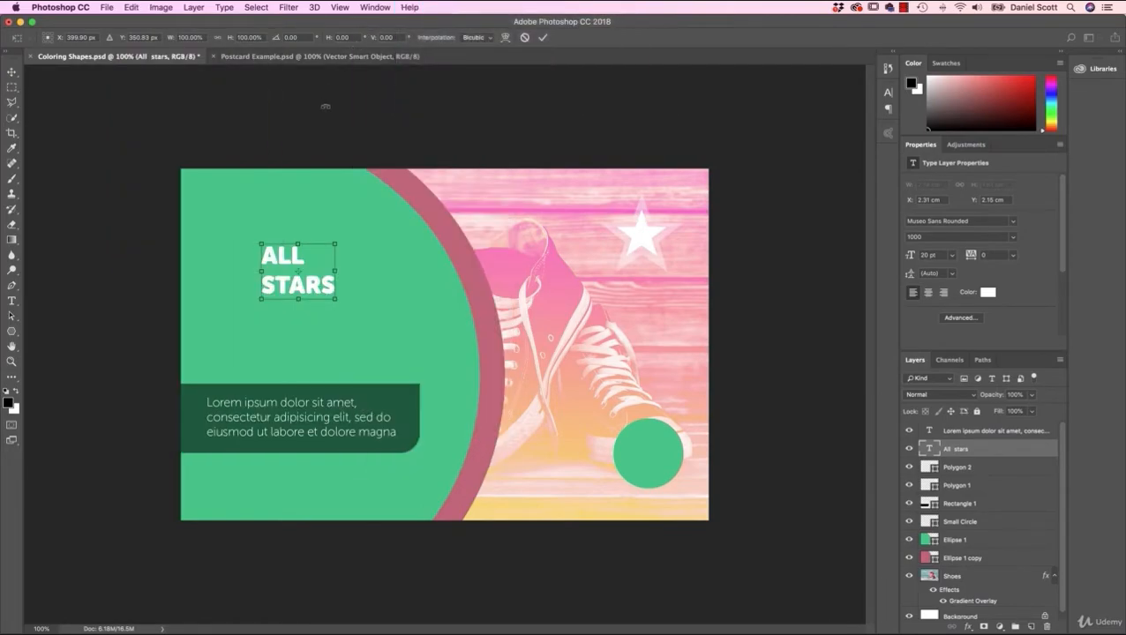
left_click_drag(336, 300, 380, 323)
key("Return")
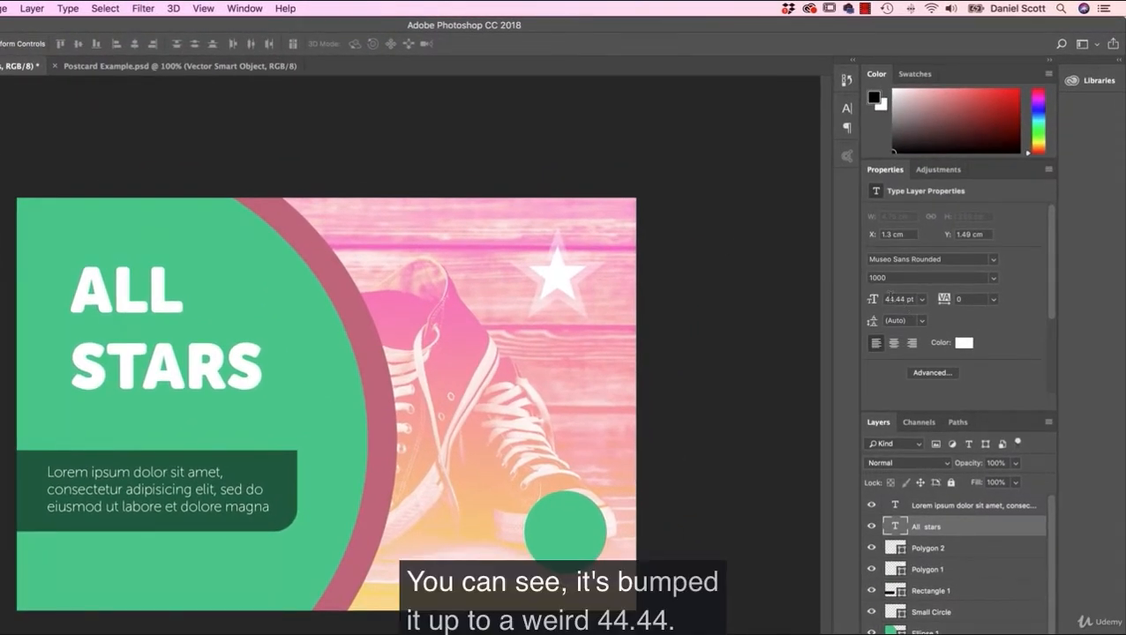
Step: Tighten the ALL STARS heading's leading to about 43 pt, and scale the whole heading up to about 52 pt
left_click_drag(873, 324, 864, 321)
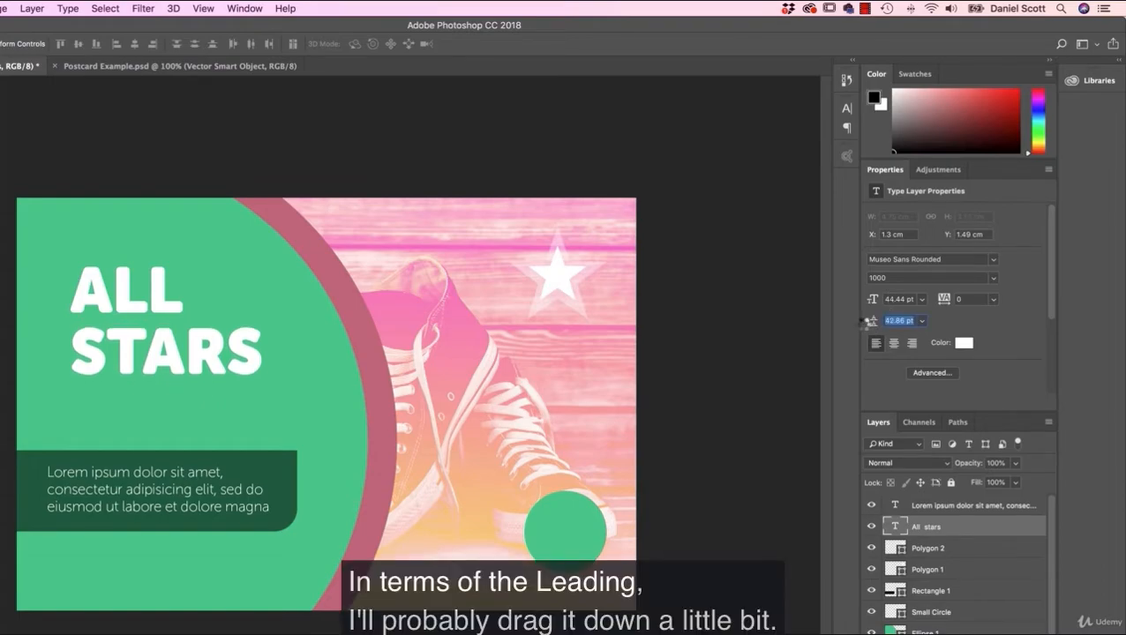
key("super+t")
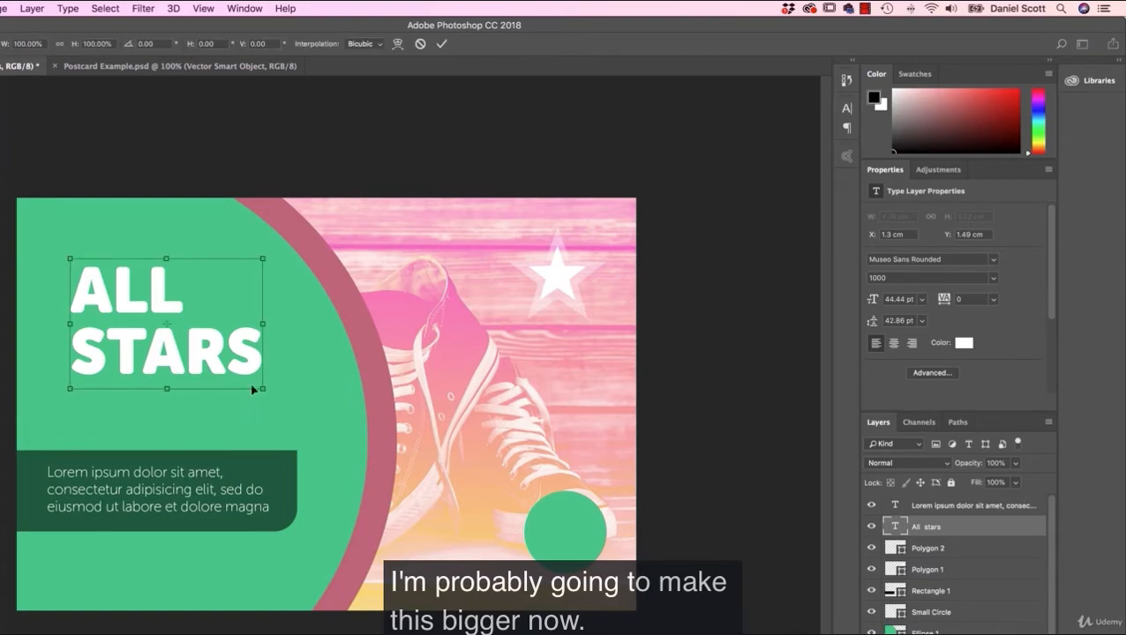
mouse_move(261, 390)
left_mouse_down()
mouse_move(294, 410)
mouse_move(266, 394)
left_mouse_up()
key("Return")
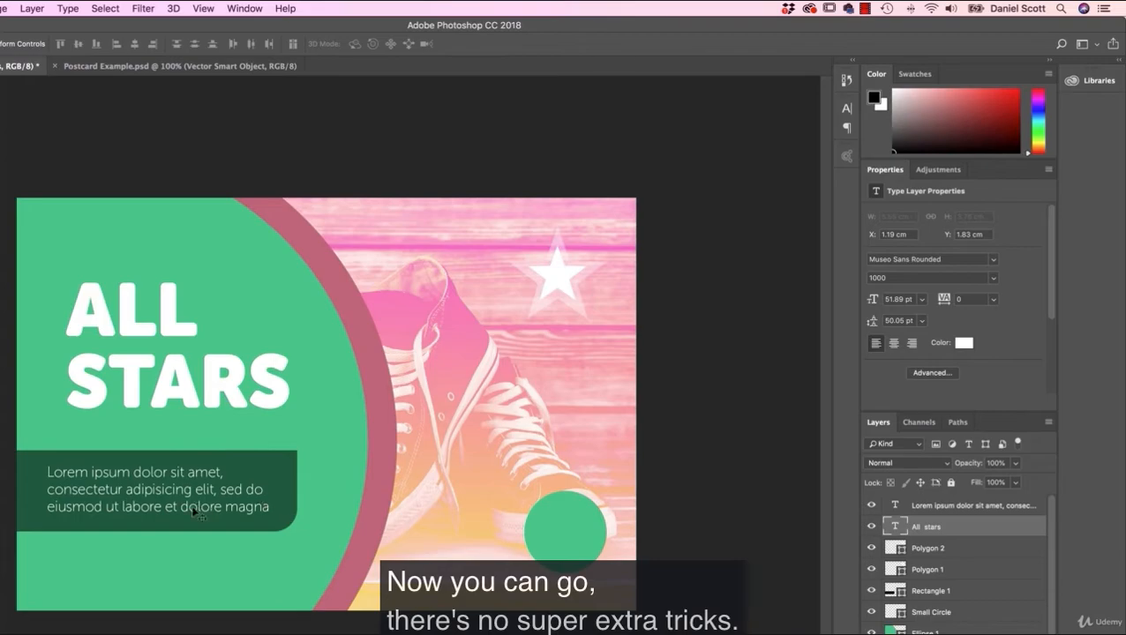
Step: Shift the placeholder paragraph and its dark green rectangle right so the paragraph lines up with the heading, and raise the heading slightly
left_click(946, 507)
left_click_drag(180, 486, 202, 486)
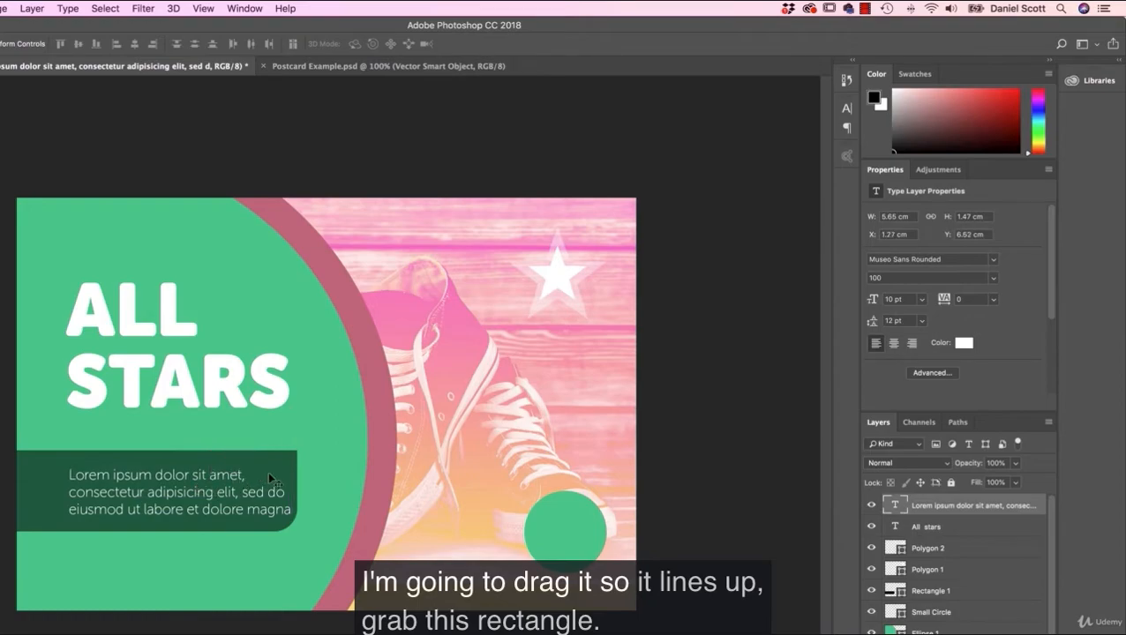
left_click(270, 473)
left_click_drag(270, 473, 288, 473)
left_click_drag(234, 396, 229, 374)
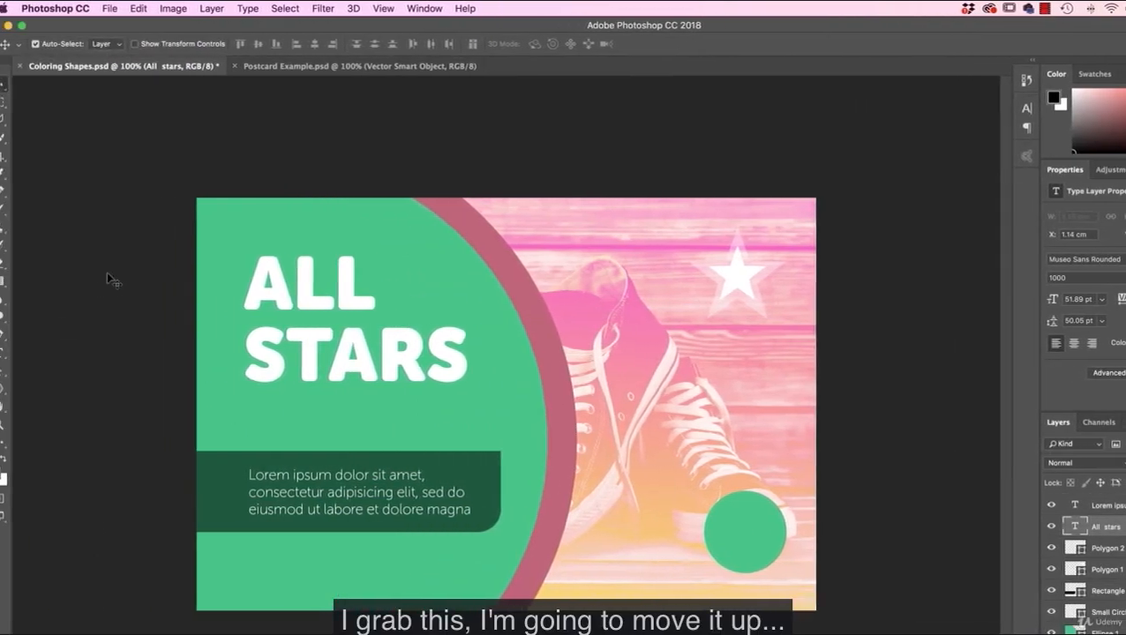
Step: Check the subheading in Postcard Example.psd, and add the point text C.TAYLOR between the heading and the dark green rectangle in Coloring Shapes.psd
key("t")
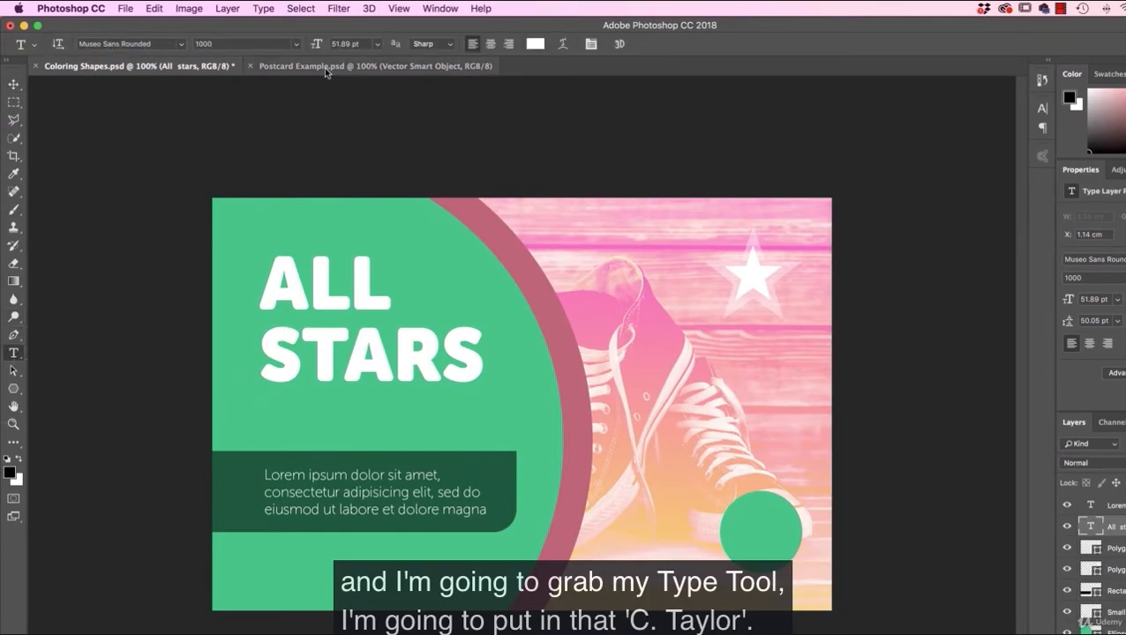
left_click(371, 65)
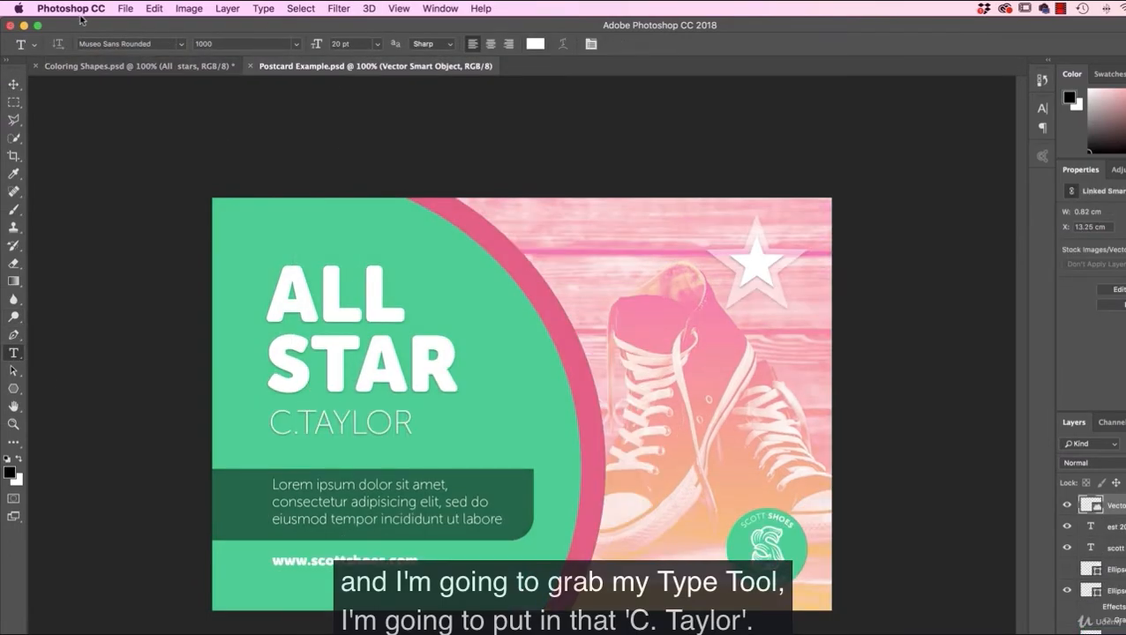
left_click(125, 66)
left_click(276, 420)
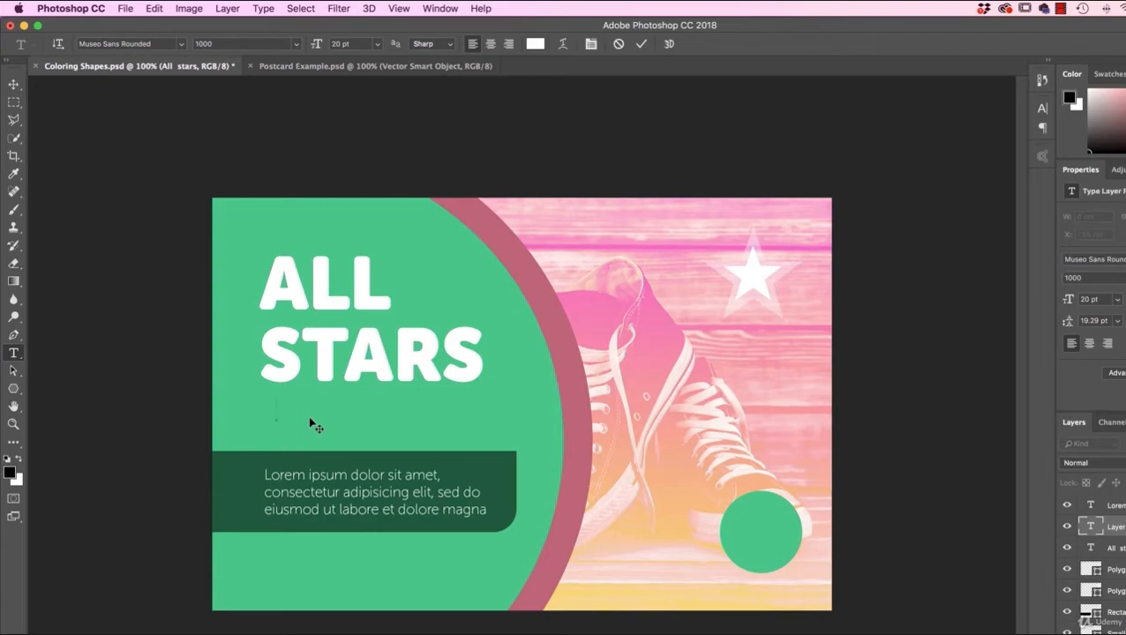
type("C")
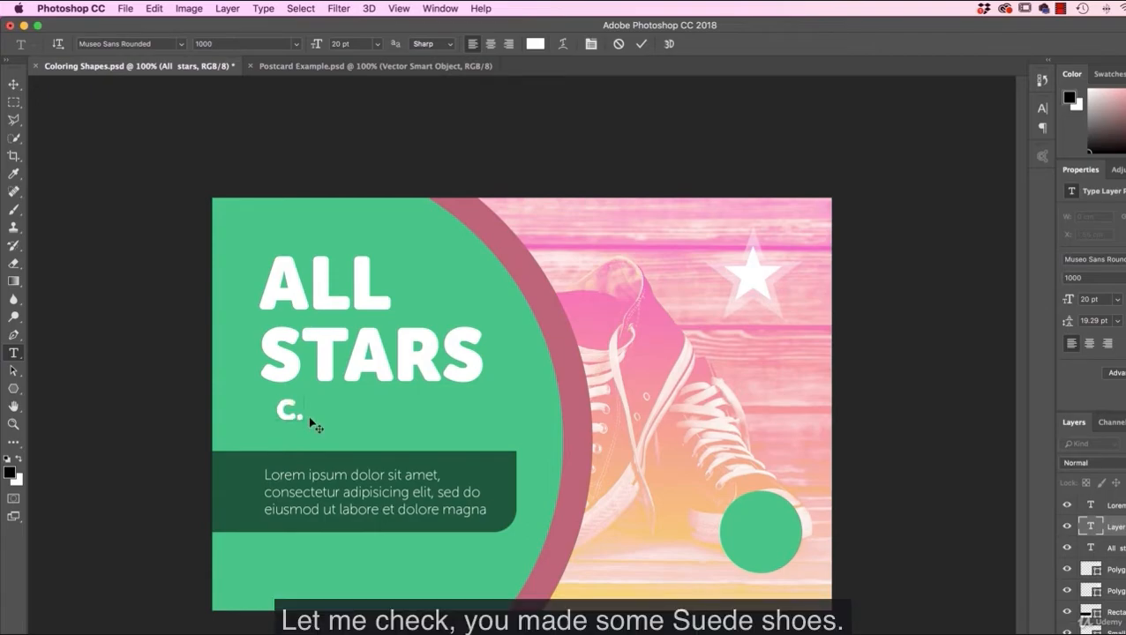
type(".TA")
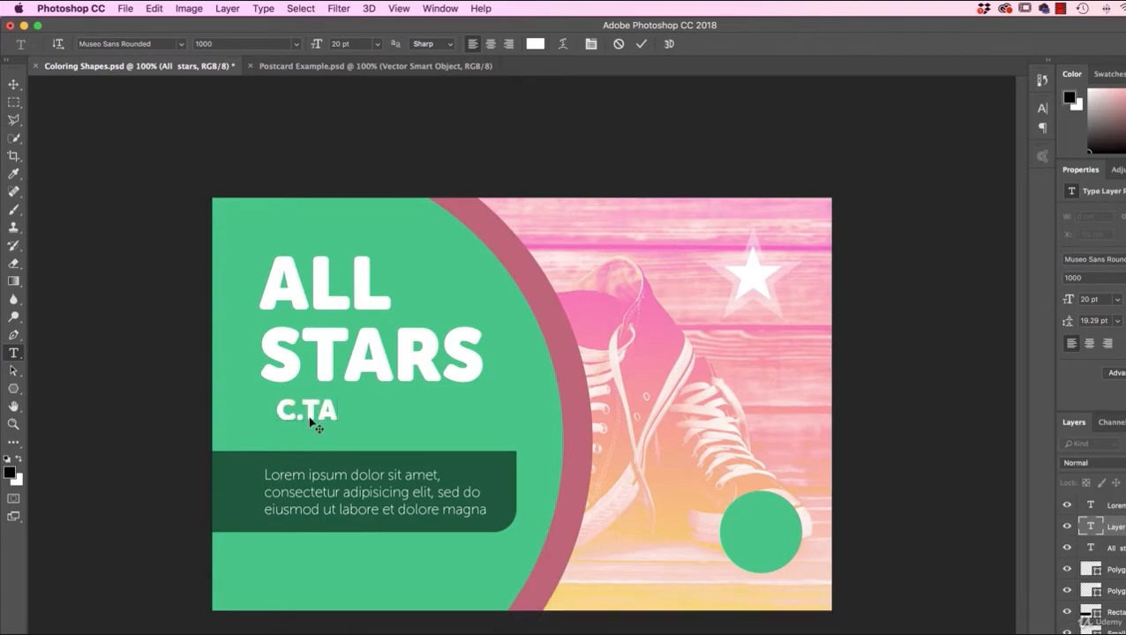
type("YUL;A")
key("BackSpace")
key("BackSpace")
key("BackSpace")
key("BackSpace")
type("LOR")
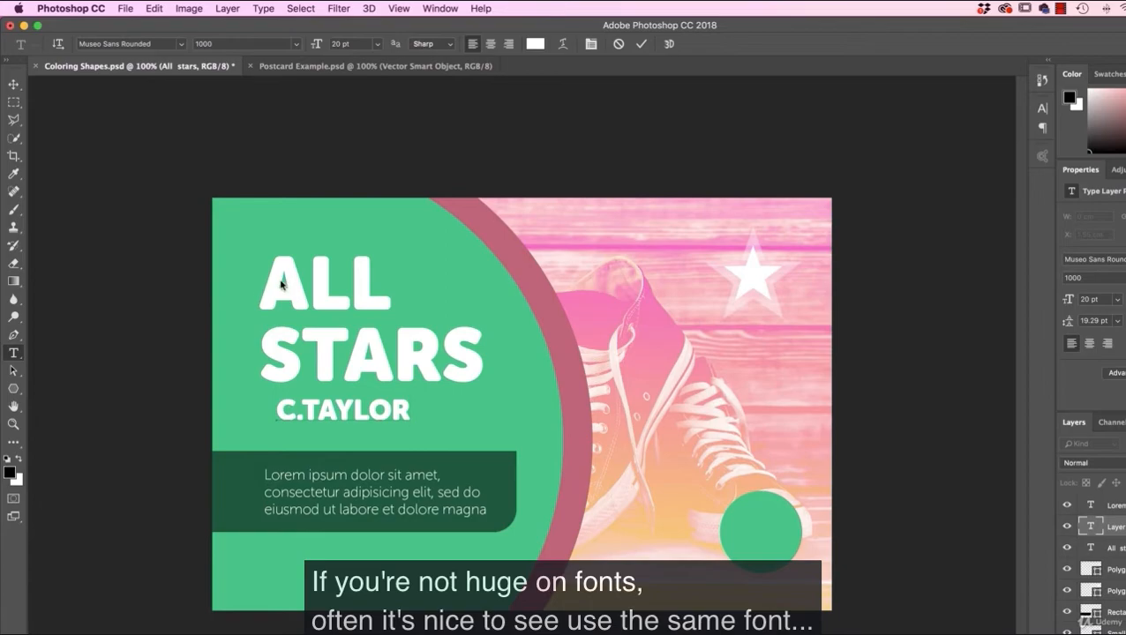
Step: Try font weight 300 on the C.TAYLOR text, and set the weight to 100
left_click_drag(277, 412, 411, 412)
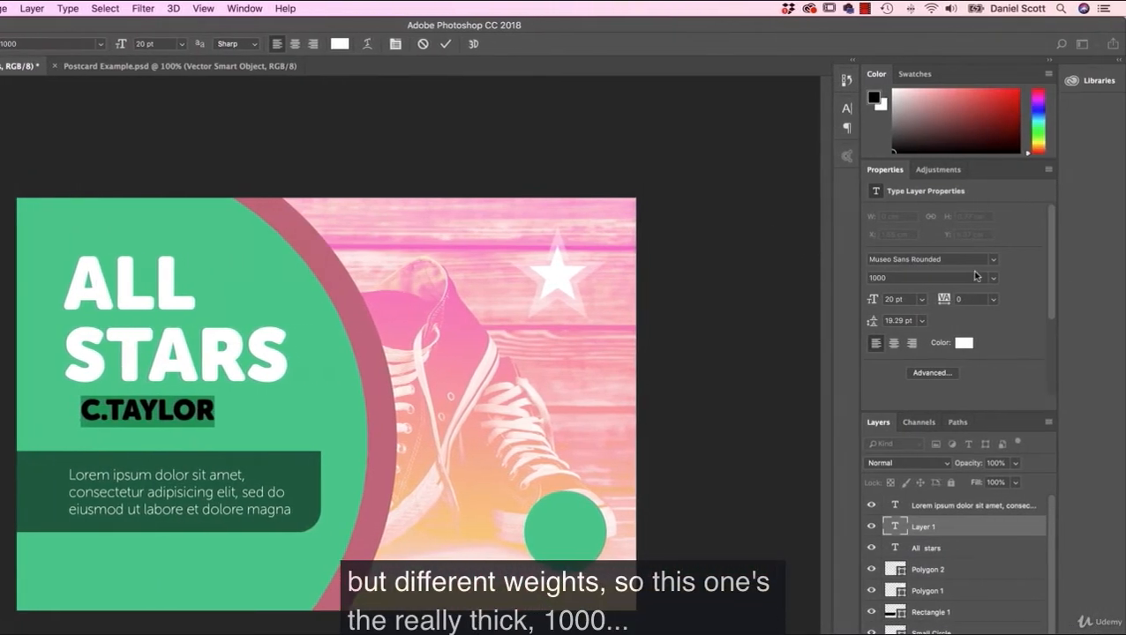
left_click(994, 281)
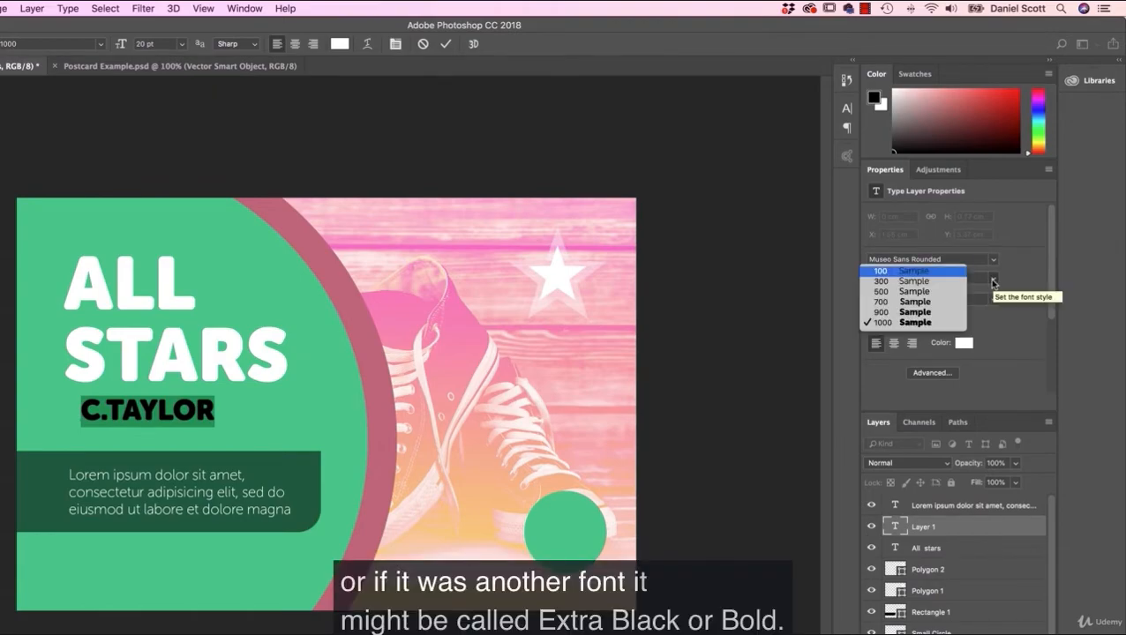
left_click(908, 281)
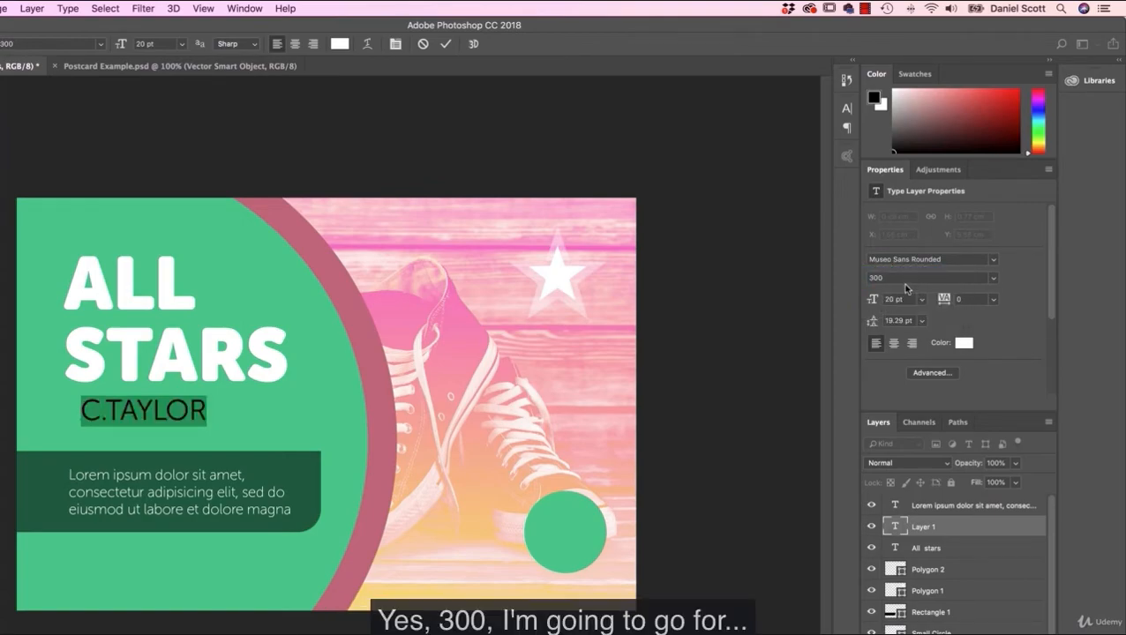
left_click(993, 279)
left_click(918, 265)
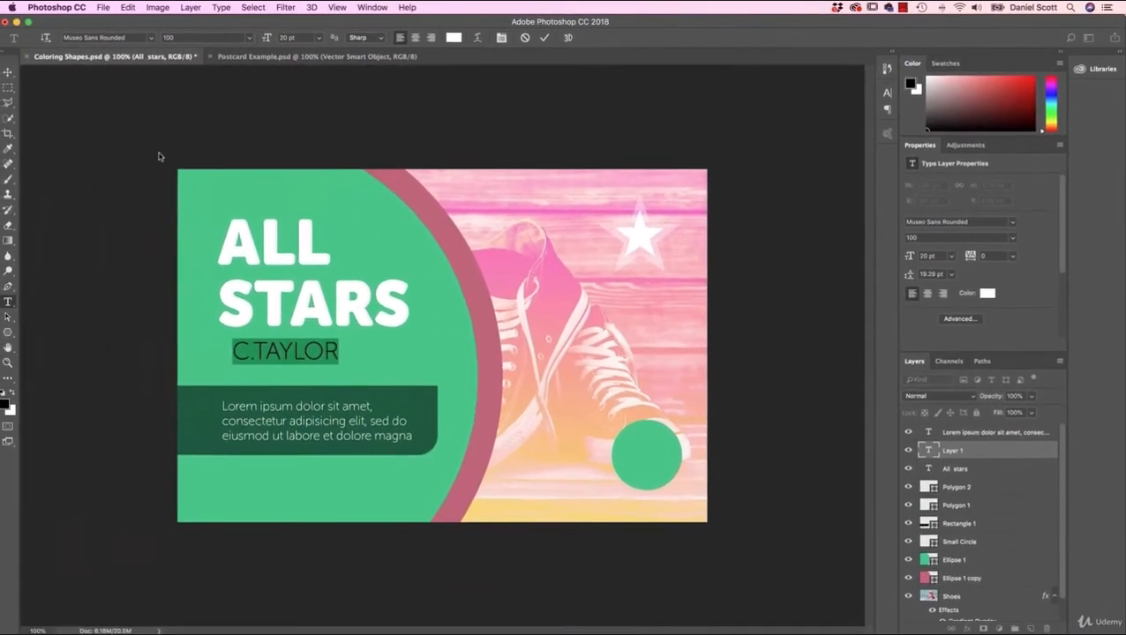
Step: Align the C.TAYLOR line with the heading's left edge, and scale it up to about 23 pt
left_click(8, 72)
left_click_drag(298, 355, 345, 371)
key("ctrl+t")
key("Return")
Step: Nudge the ALL STARS heading and C.TAYLOR line up together, and raise the placeholder paragraph slightly within its rectangle
left_click(330, 314, "shift")
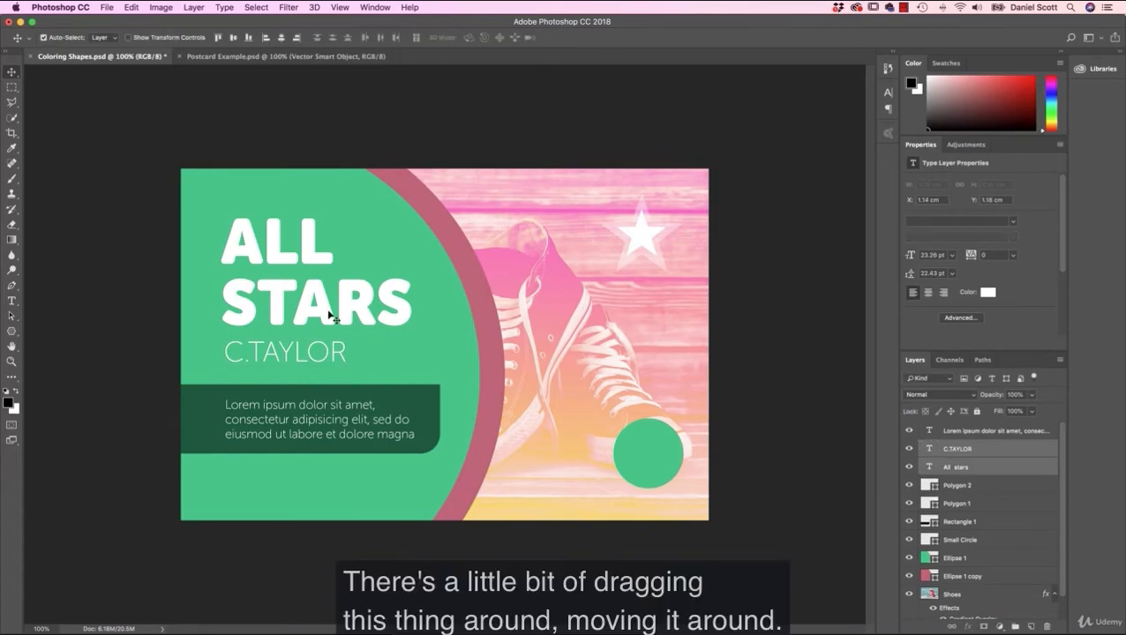
key("shift+Up")
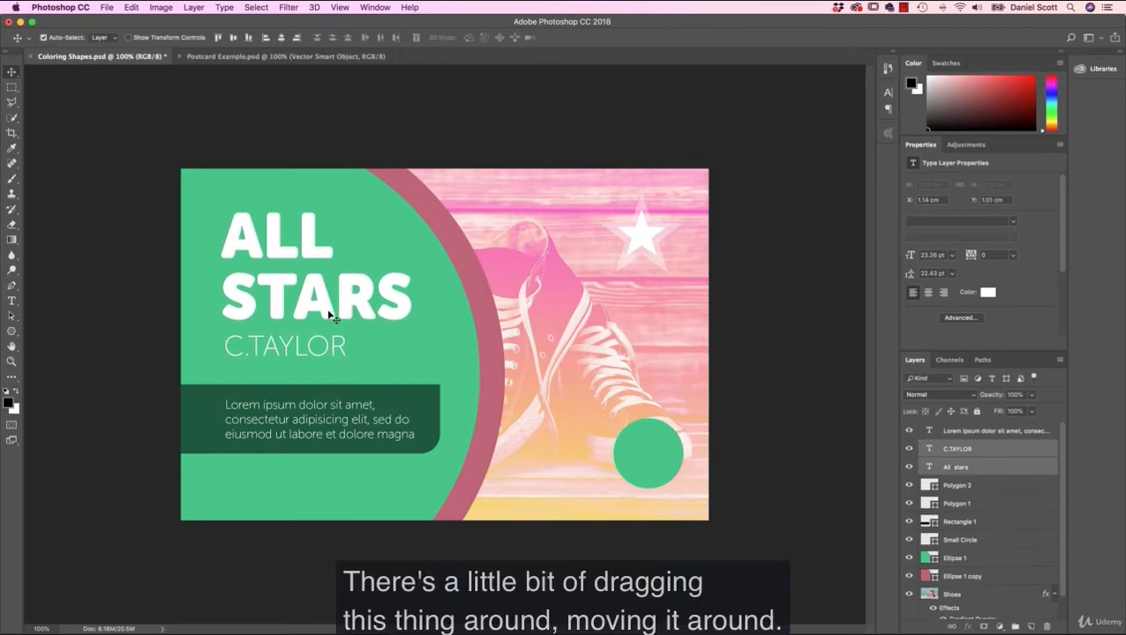
left_click_drag(320, 410, 321, 408)
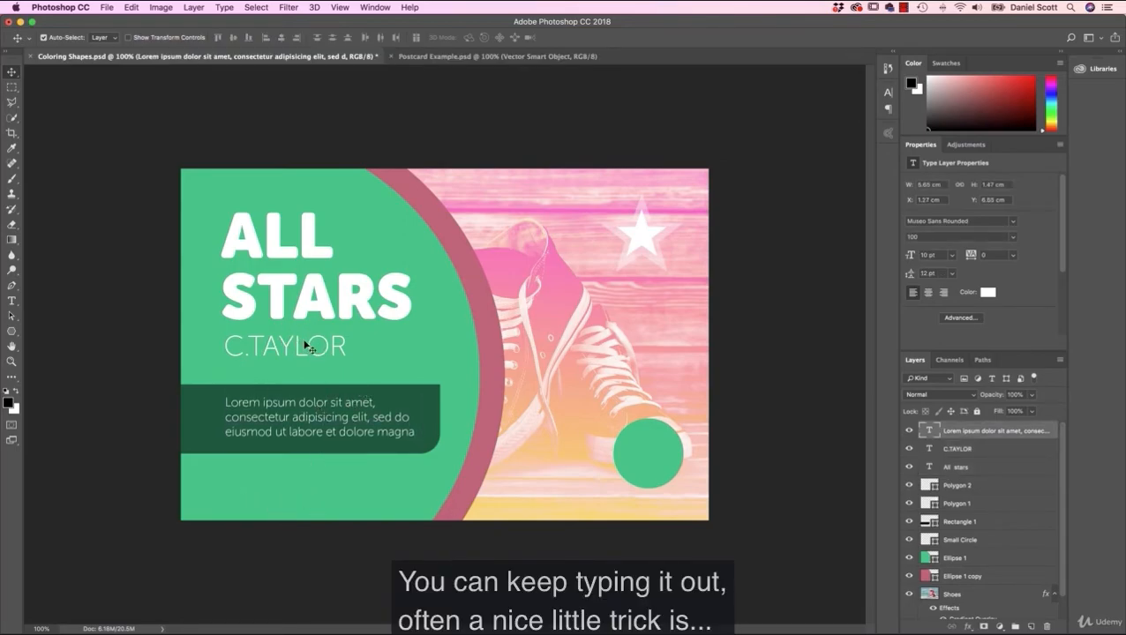
Step: Duplicate the All stars layer with the suggested name, and move the copy down over the dark green rectangle
left_click(300, 249)
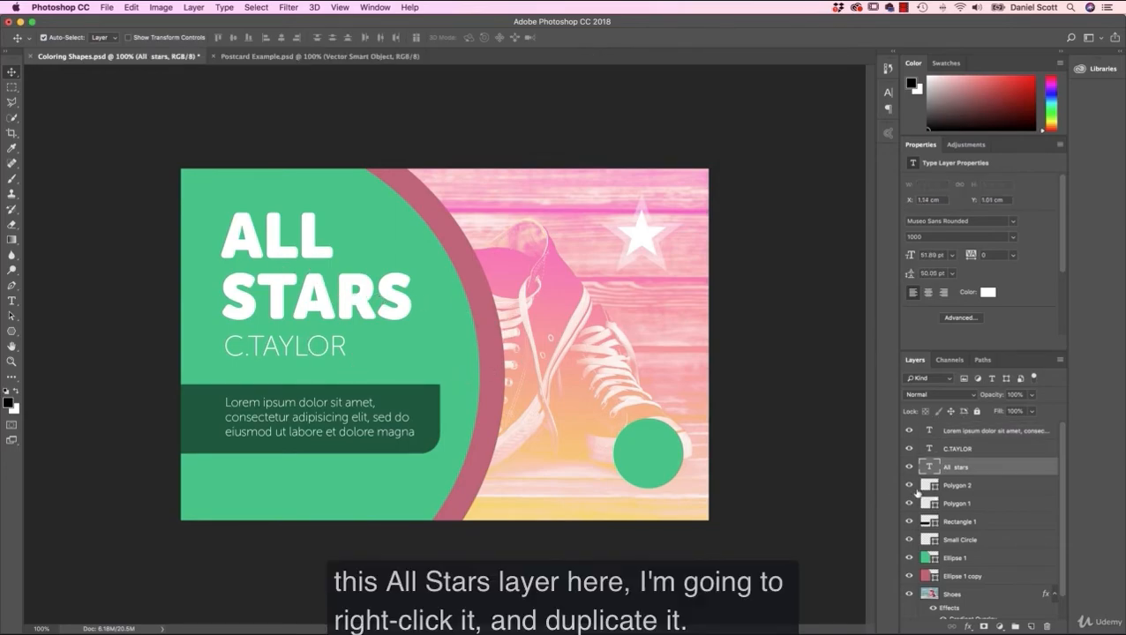
right_click(979, 470)
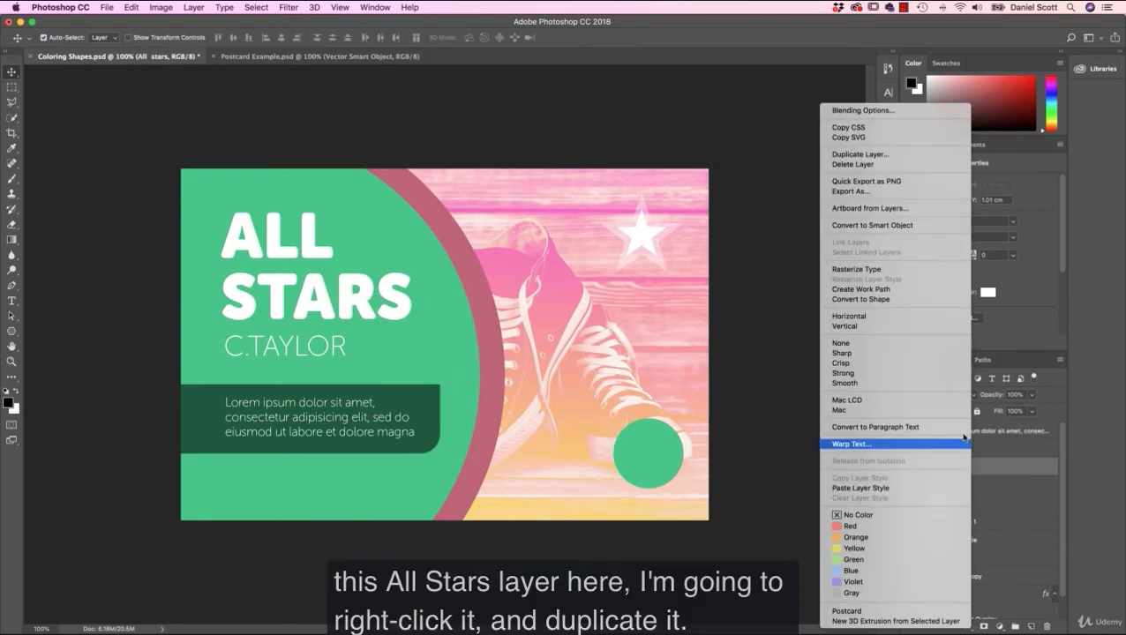
left_click(891, 153)
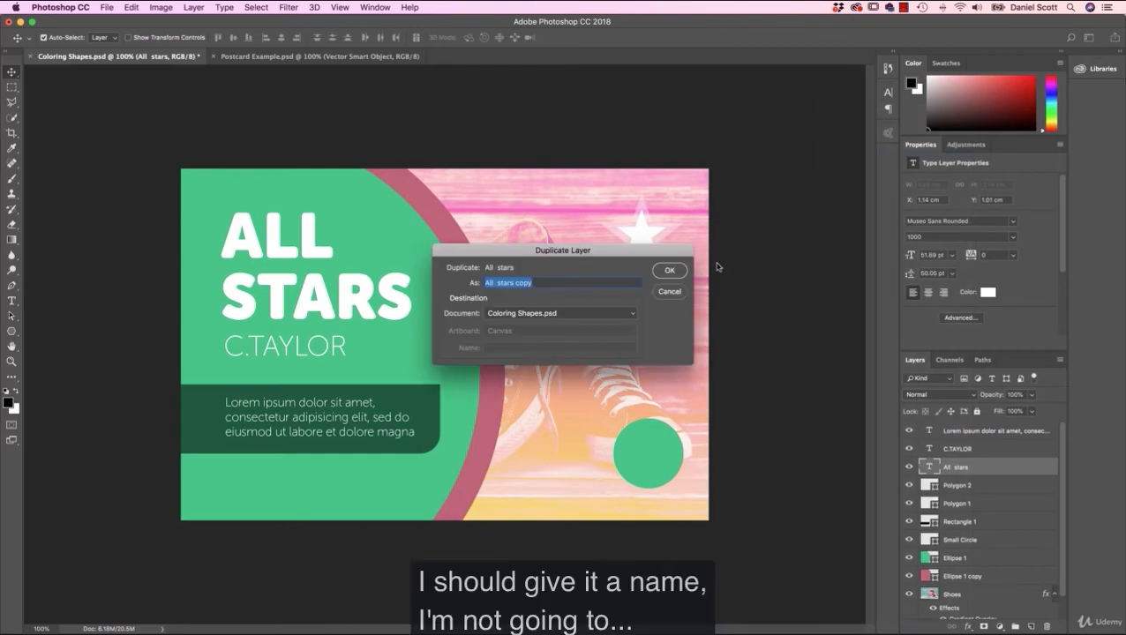
key("Return")
left_click_drag(275, 245, 279, 426)
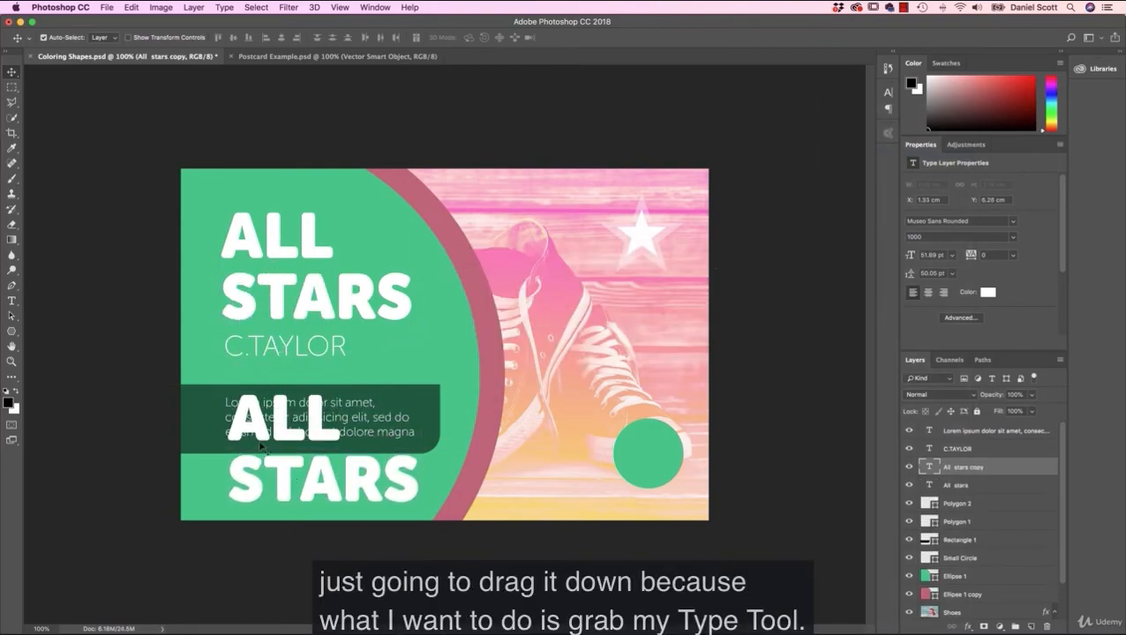
left_click(12, 301)
double_click(276, 492)
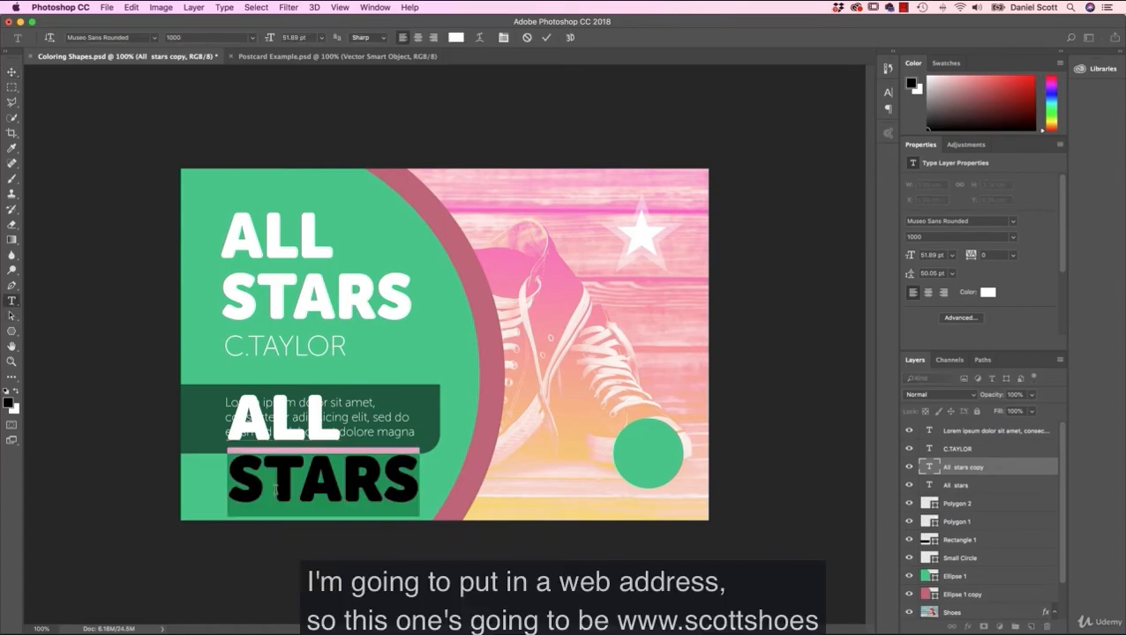
key("super+a")
type("www.scot")
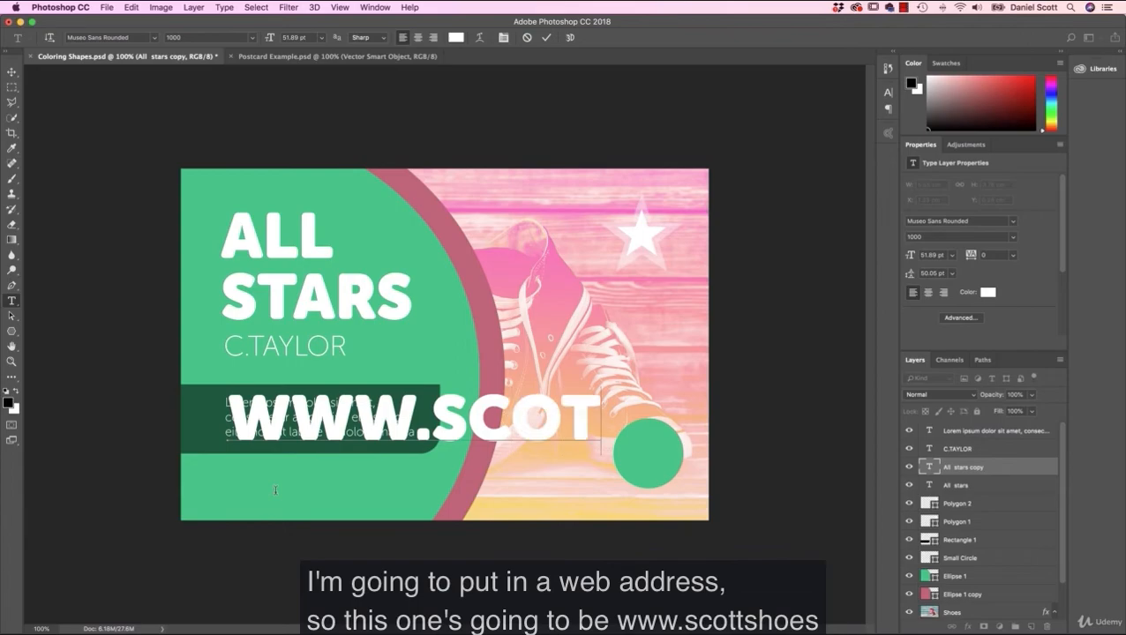
type("t")
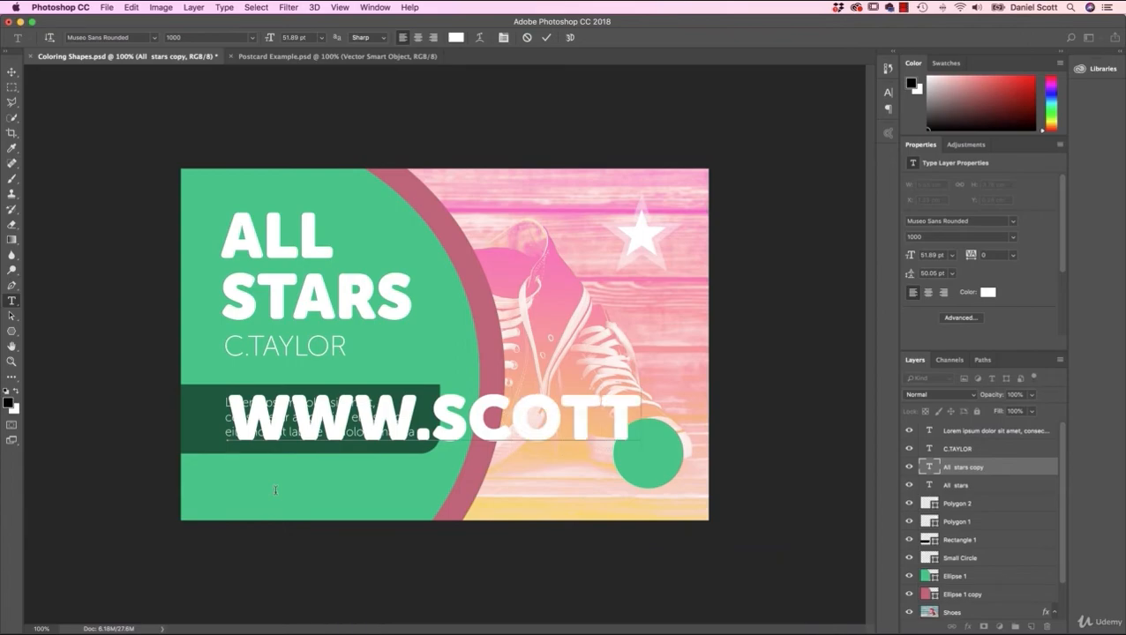
type("sc")
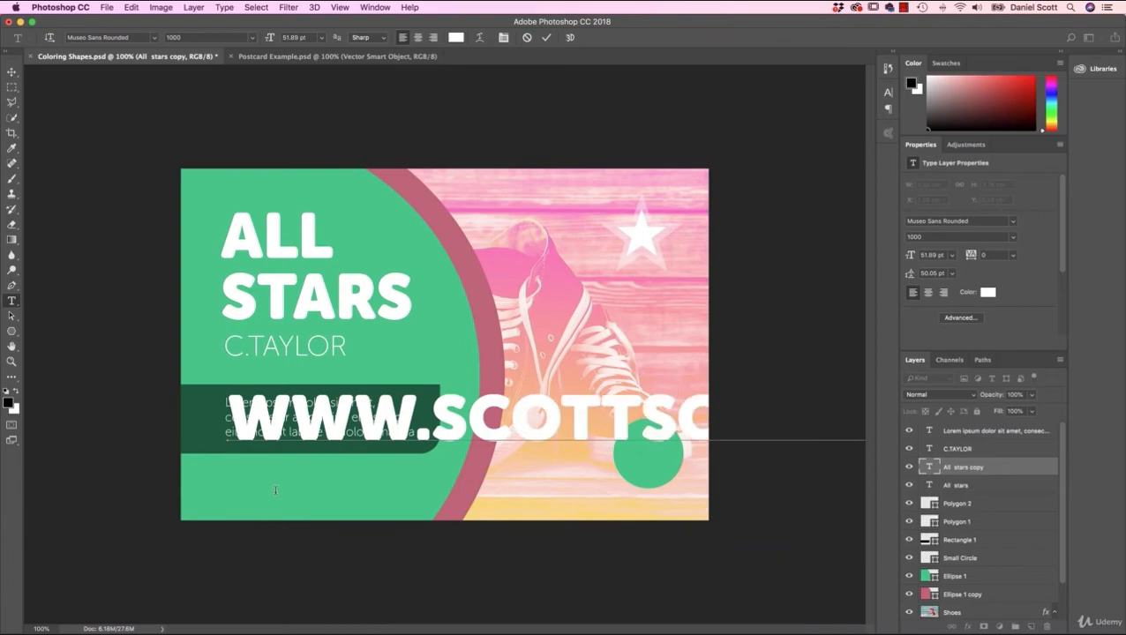
key("super+a")
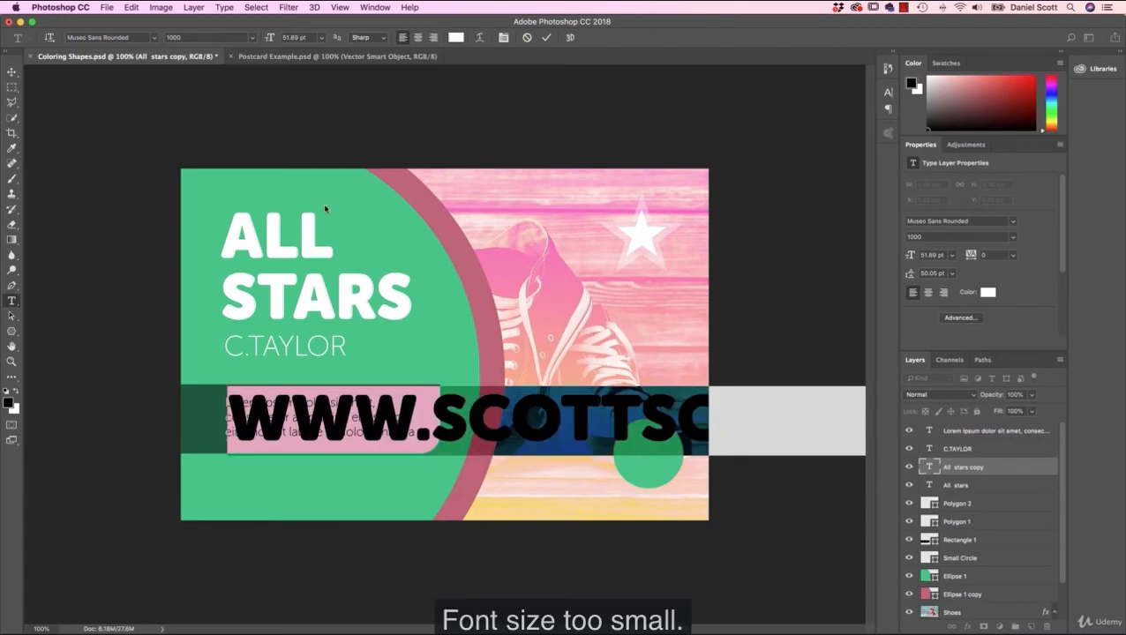
Step: Scale the web address down to about 11 pt, and place it below the dark green rectangle, aligned with the paragraph's left edge
left_click(12, 72)
key("super+t")
left_click_drag(228, 387, 589, 417)
left_click_drag(659, 435, 366, 435)
left_click_drag(763, 417, 414, 470)
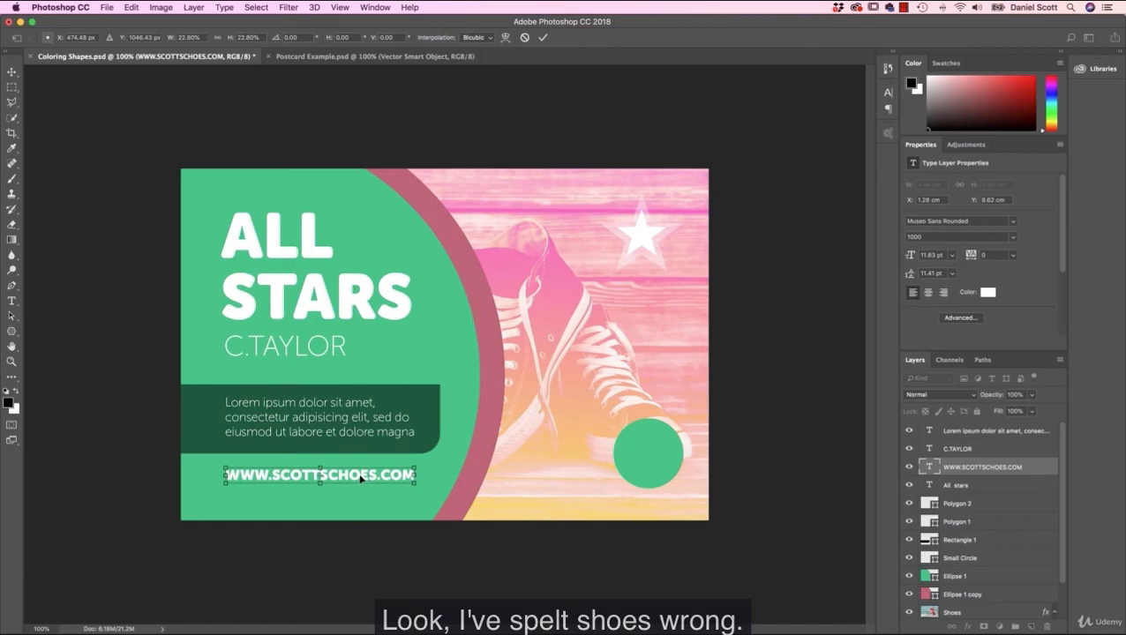
left_click_drag(357, 477, 399, 475)
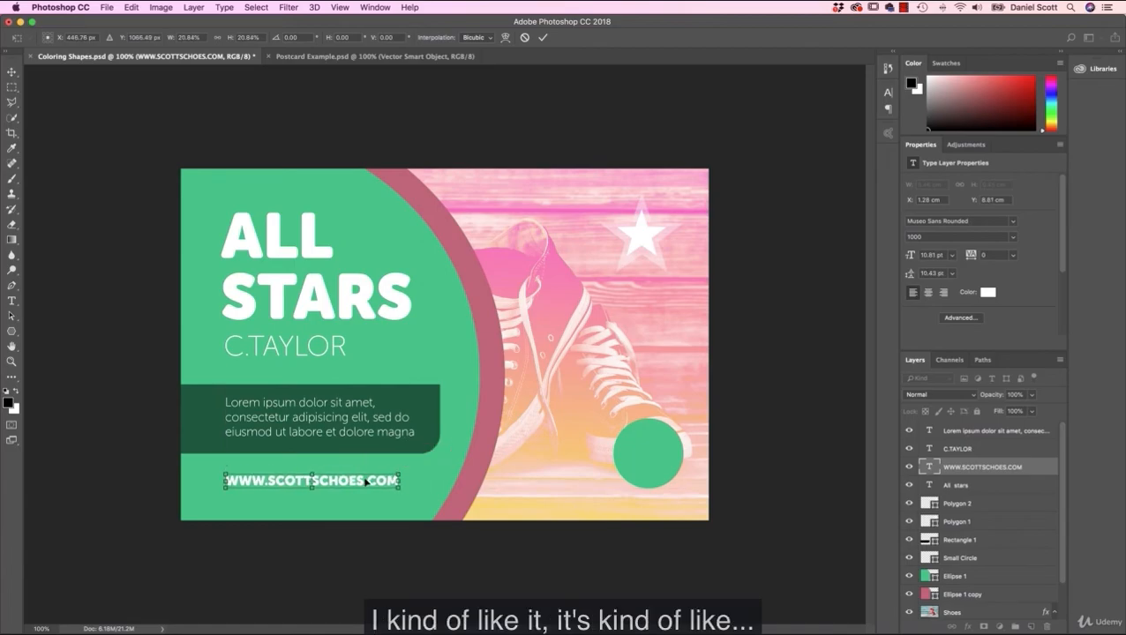
key("Return")
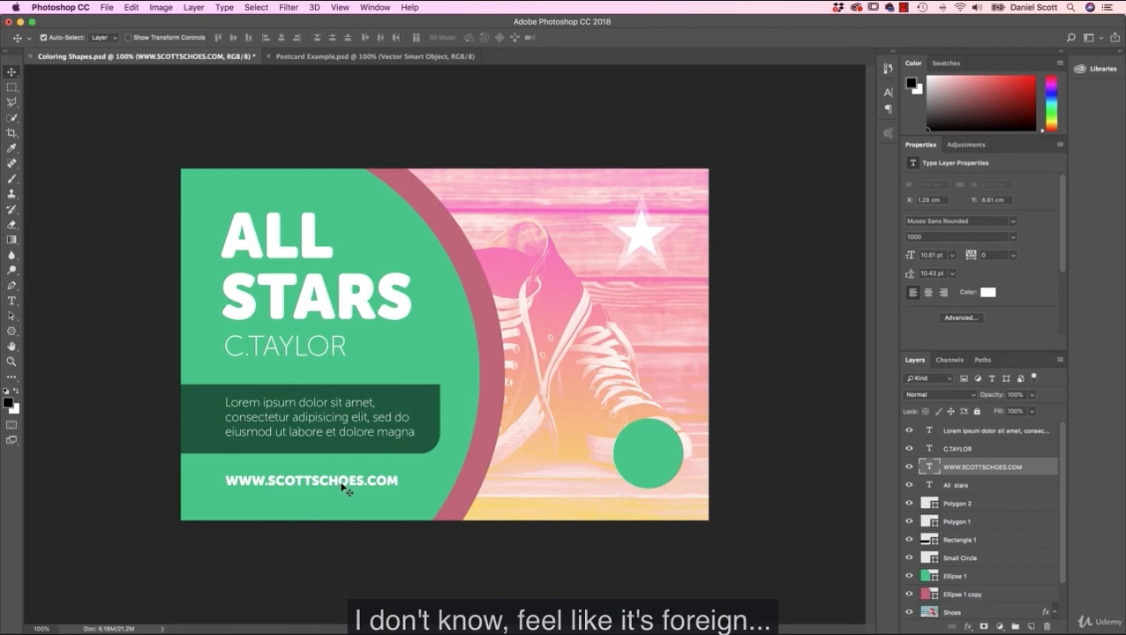
left_click(11, 301)
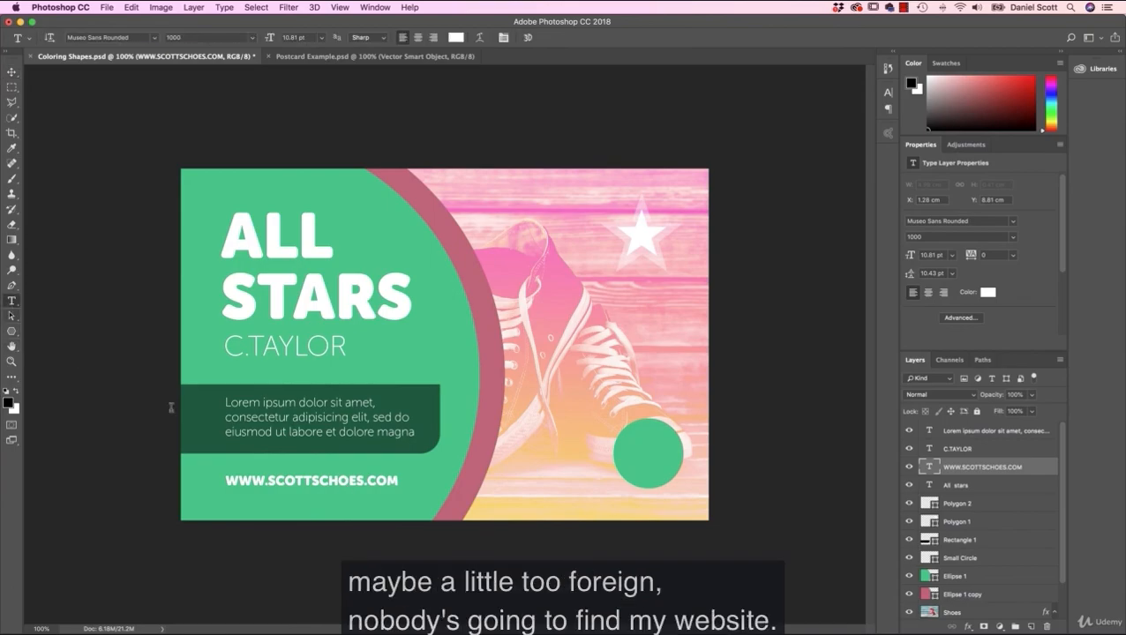
left_click(328, 481)
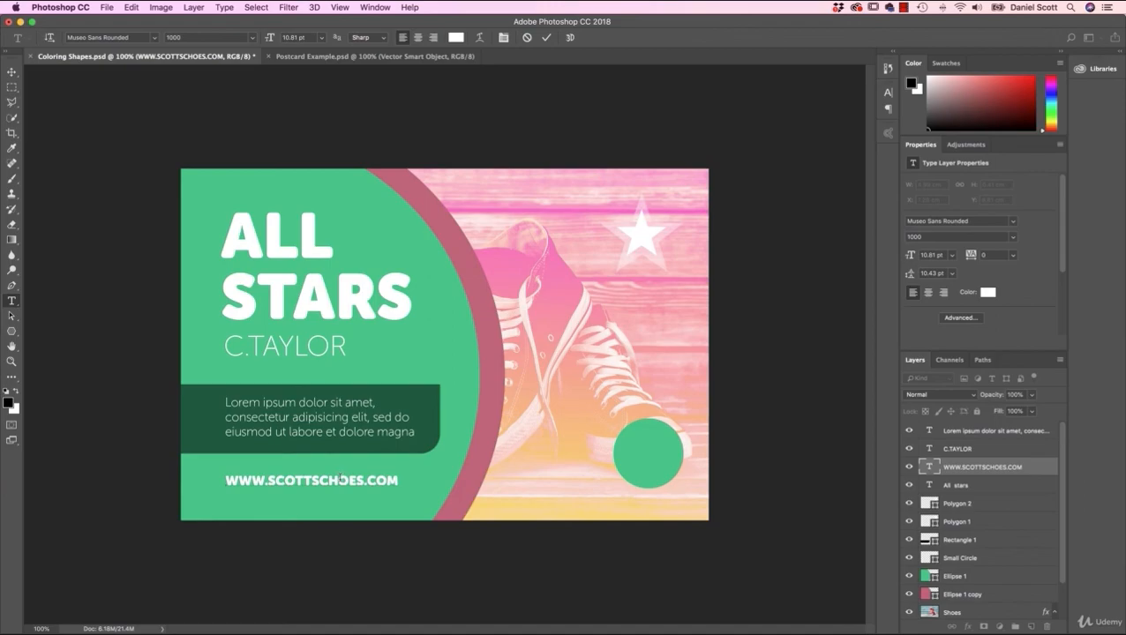
key("BackSpace")
left_click(12, 72)
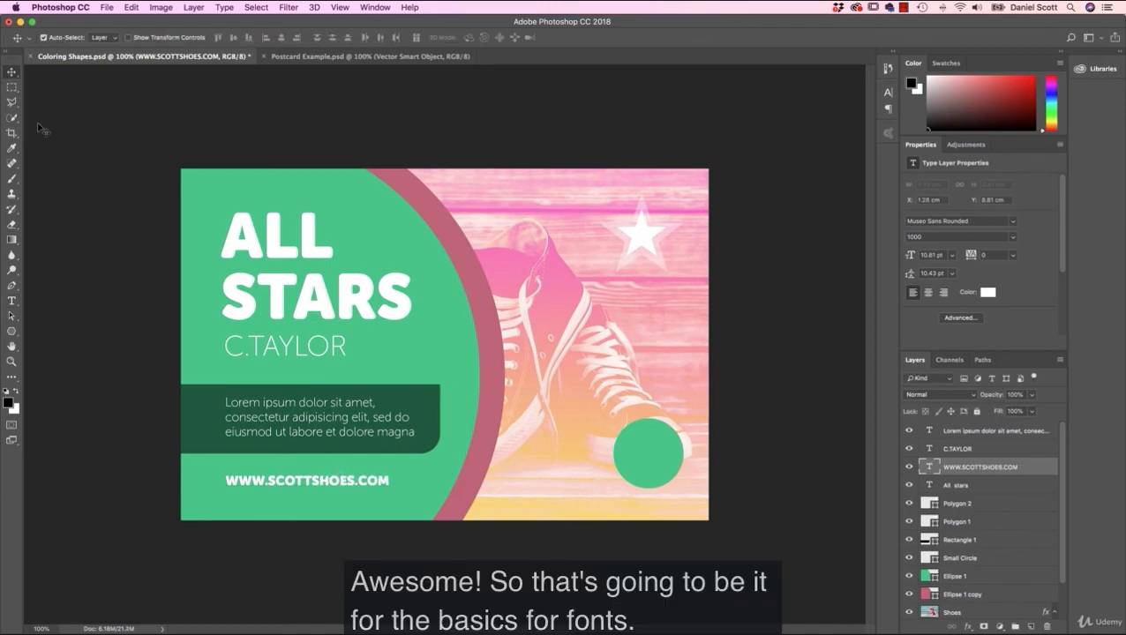
left_click(356, 58)
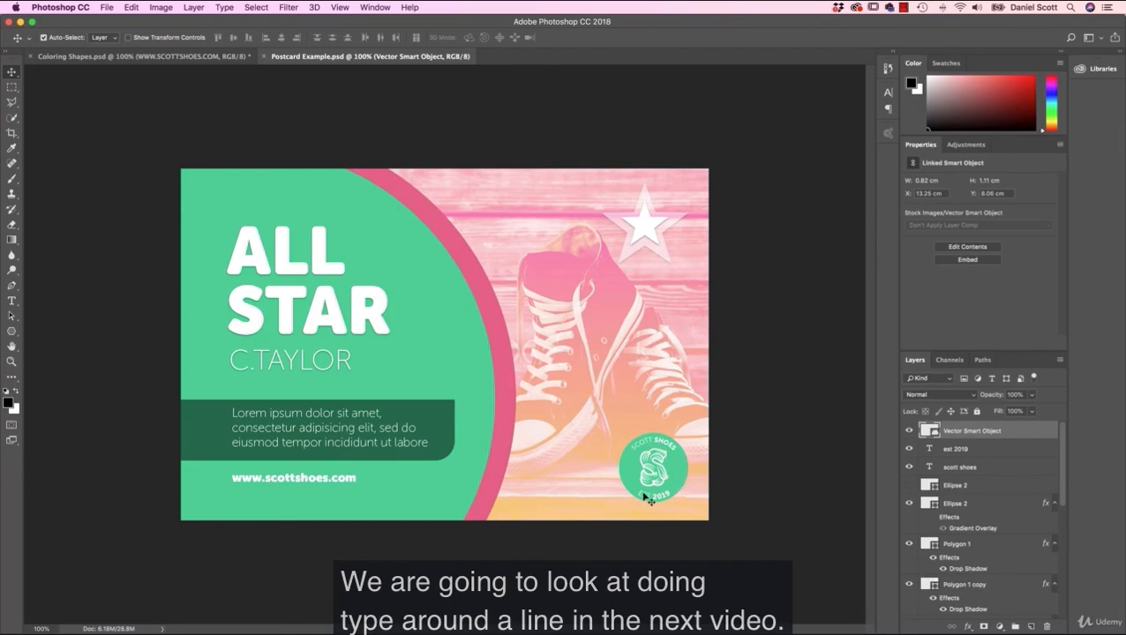
left_click(172, 60)
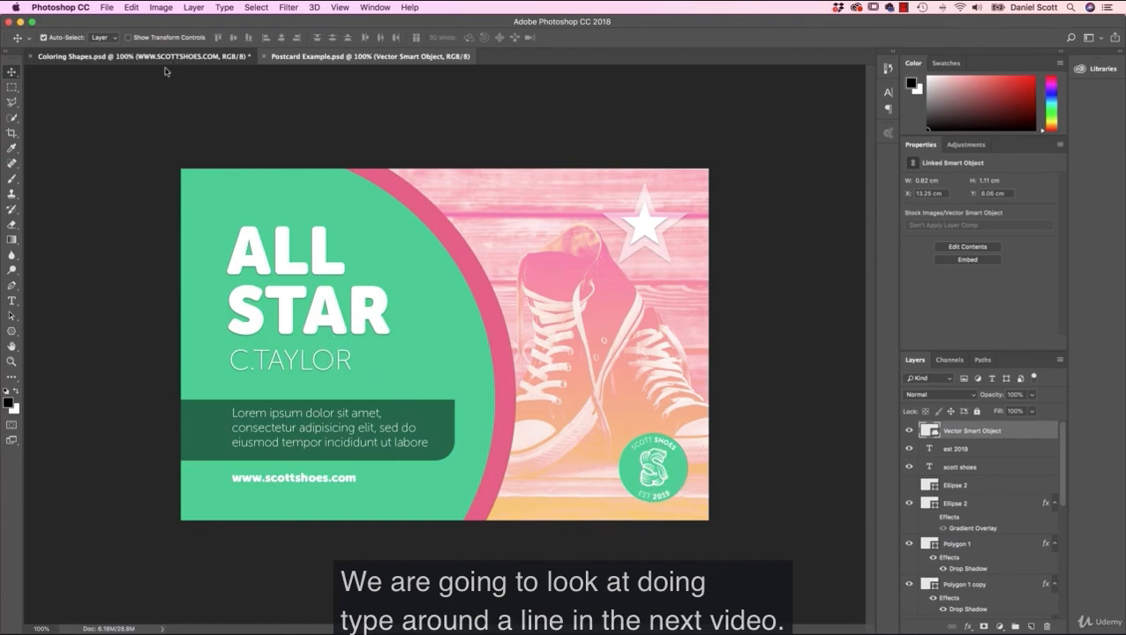